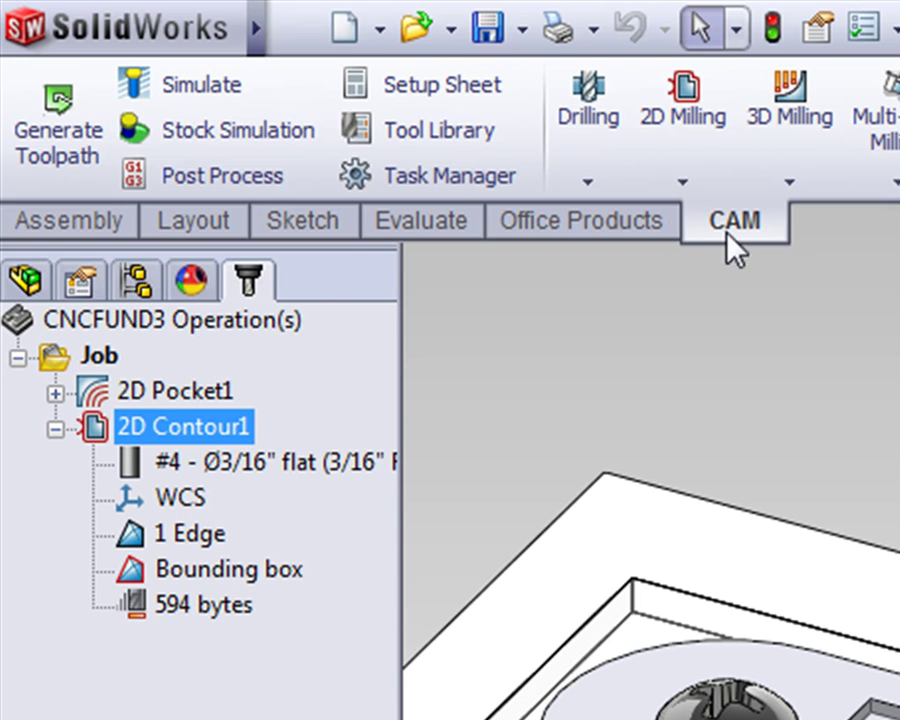
Open the Tool Library and display the still-empty ALS Tools library under My Libraries
click(453, 155)
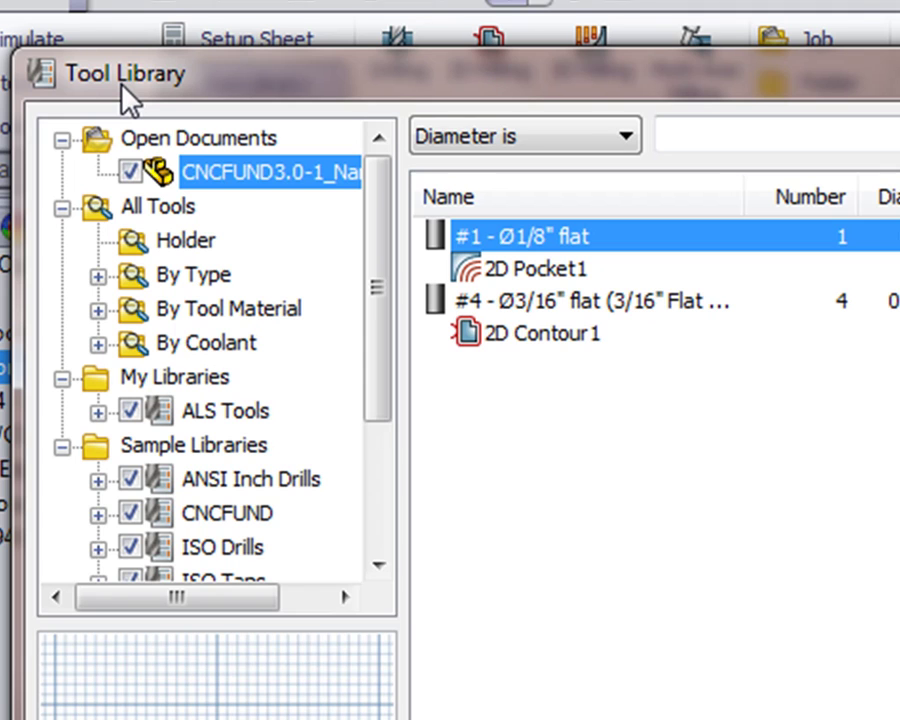
click(230, 172)
click(220, 410)
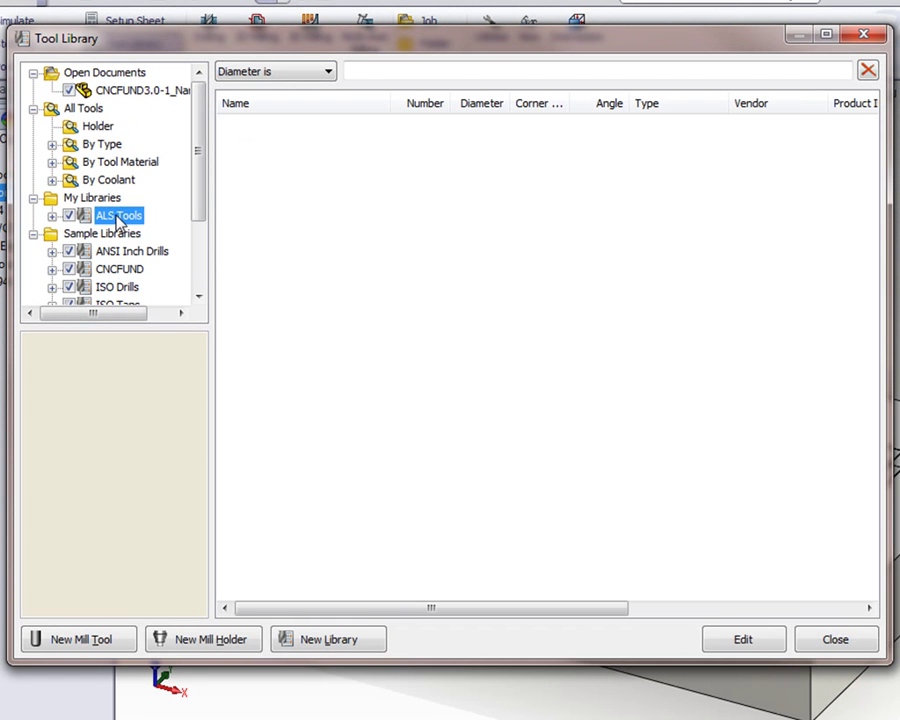
Create a new mill tool in ALS Tools and bring up its General description fields
click(95, 642)
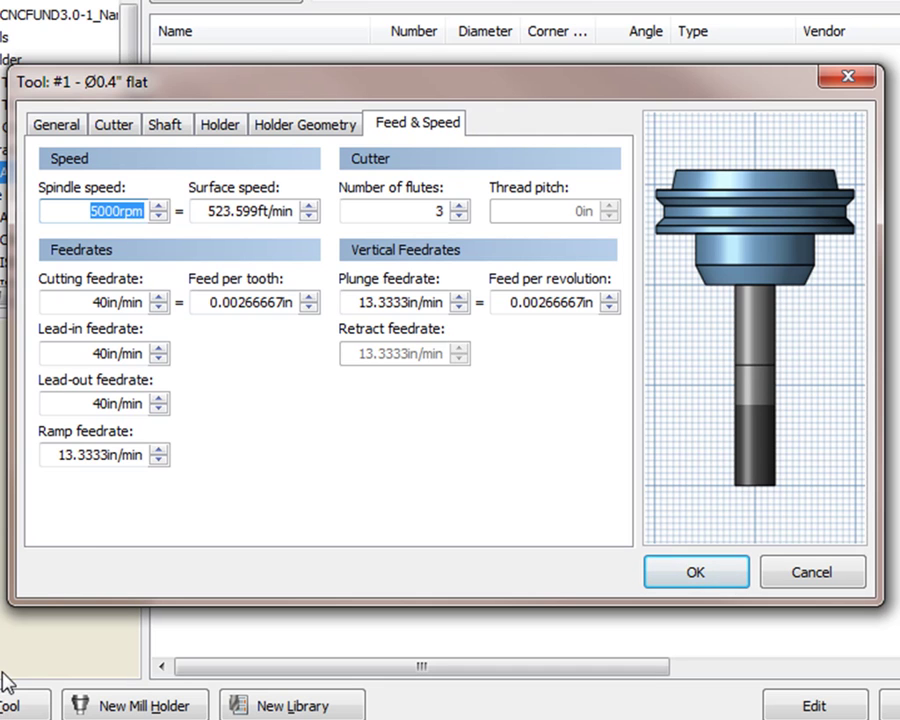
click(55, 127)
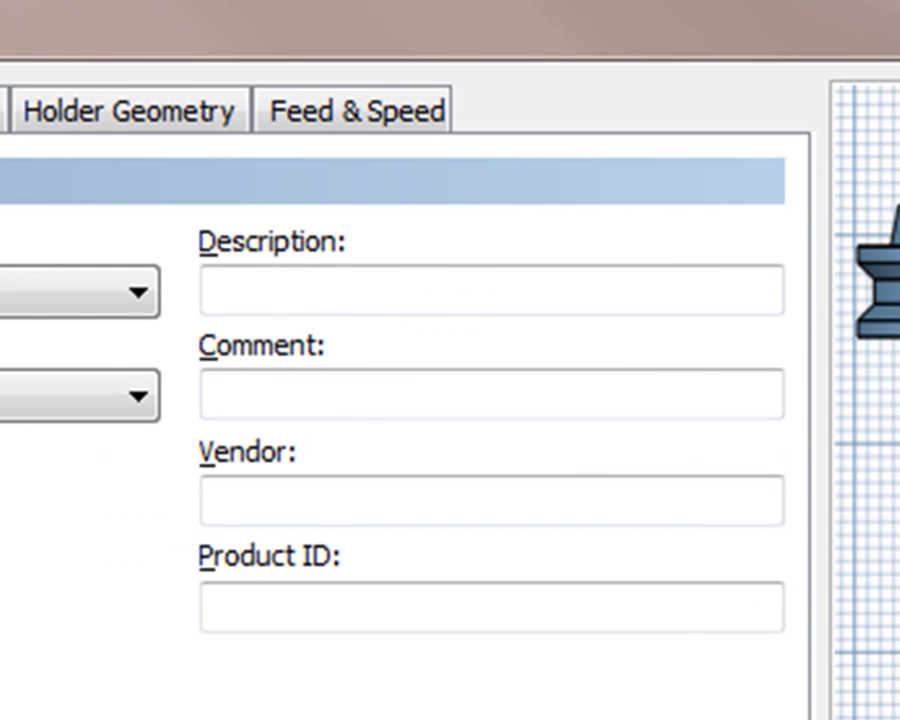
Enter the tool description '3/8 Ø, 2-flute, Single-End HSS End Mill'
click(255, 297)
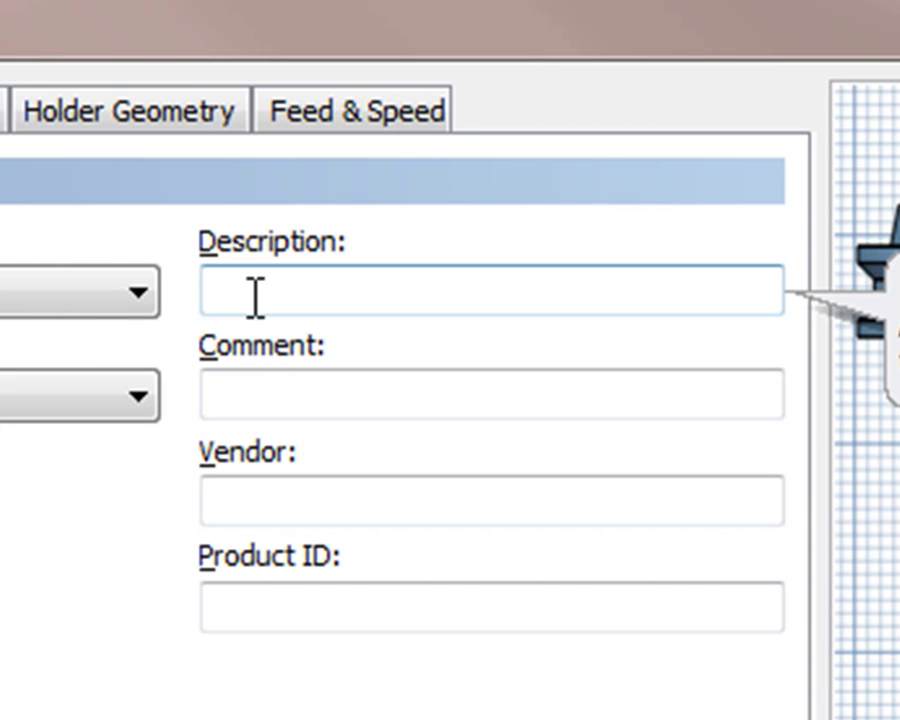
click(256, 297)
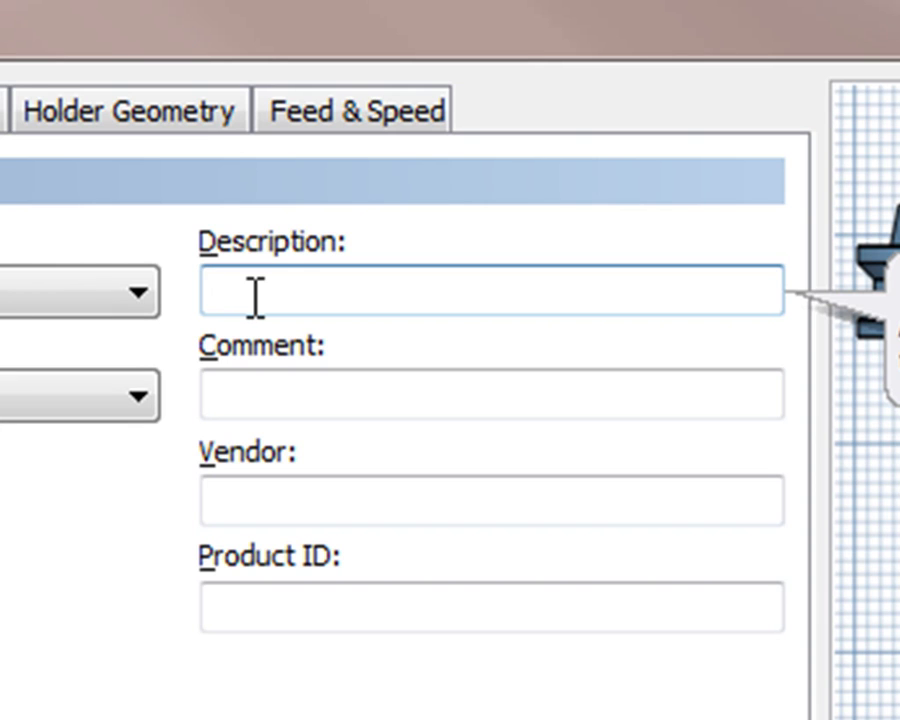
text(3/8)
key(alt+0216)
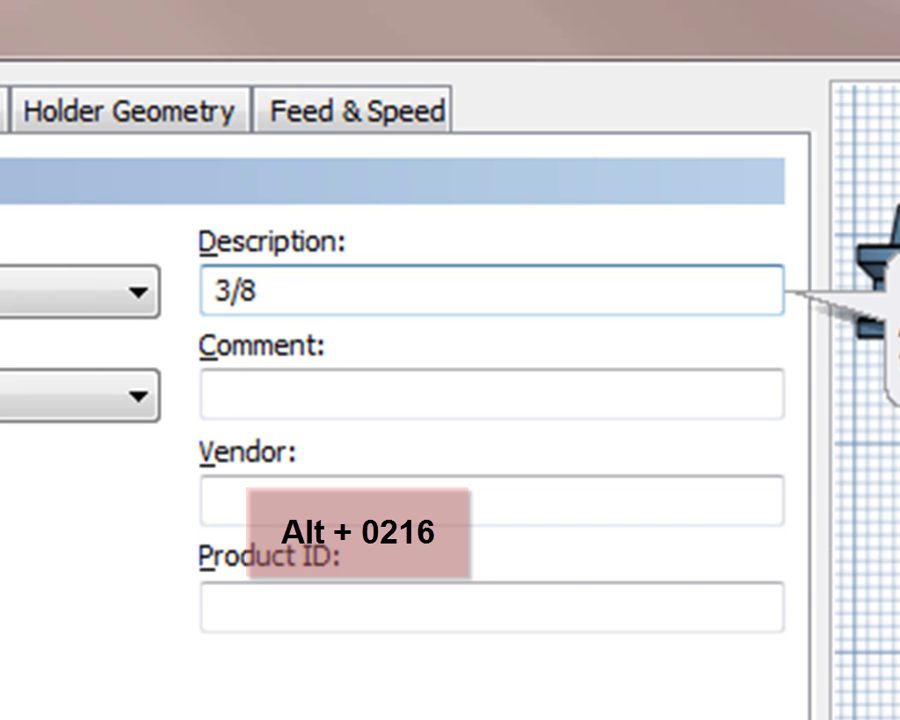
text(Ø)
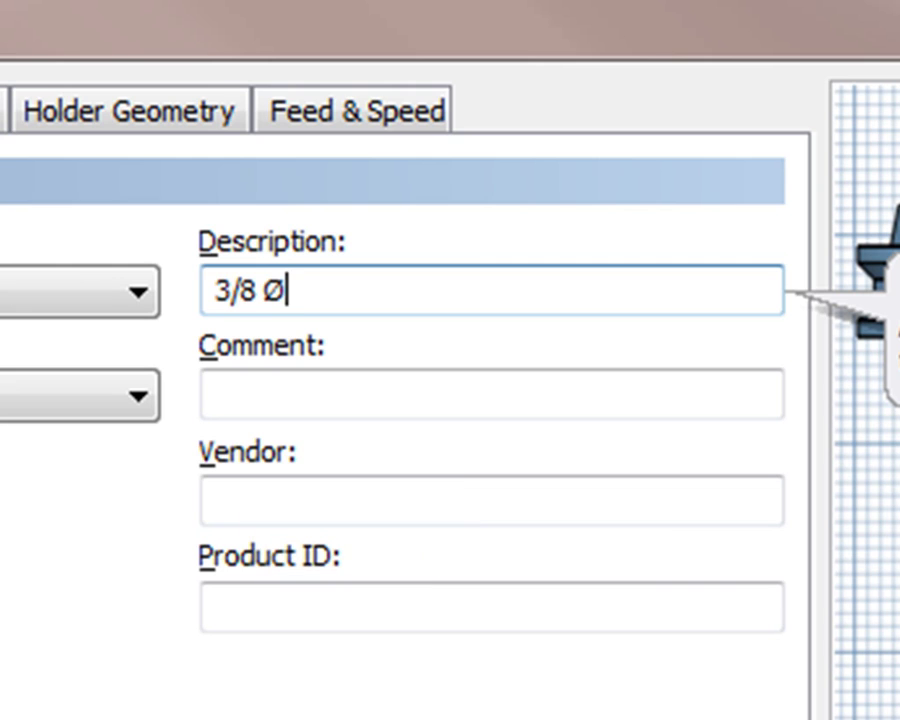
text(, 2-flute)
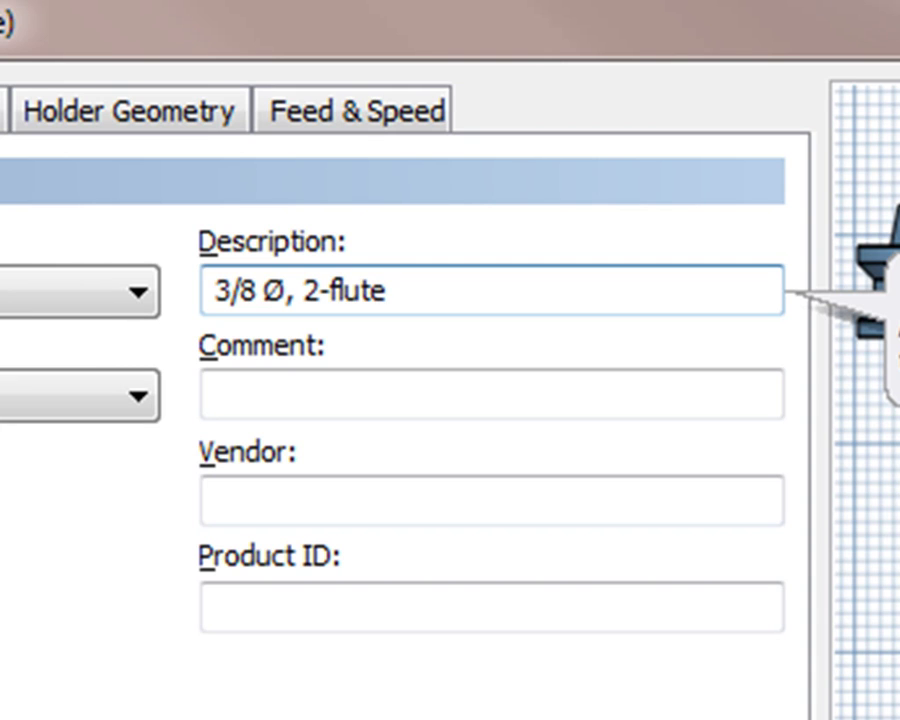
text(, )
text(Singl)
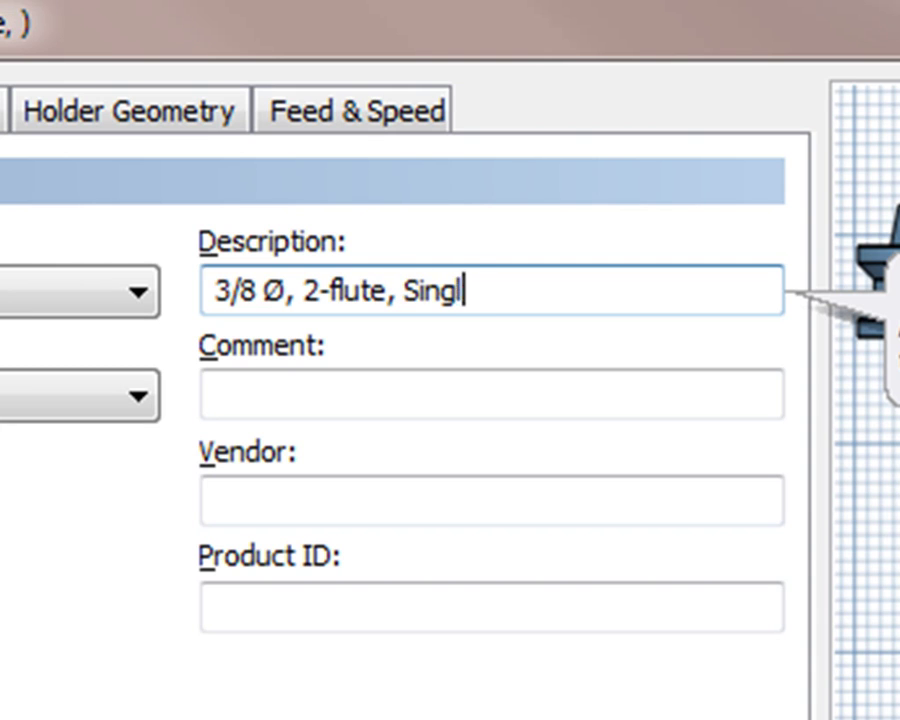
text(e-End HSS)
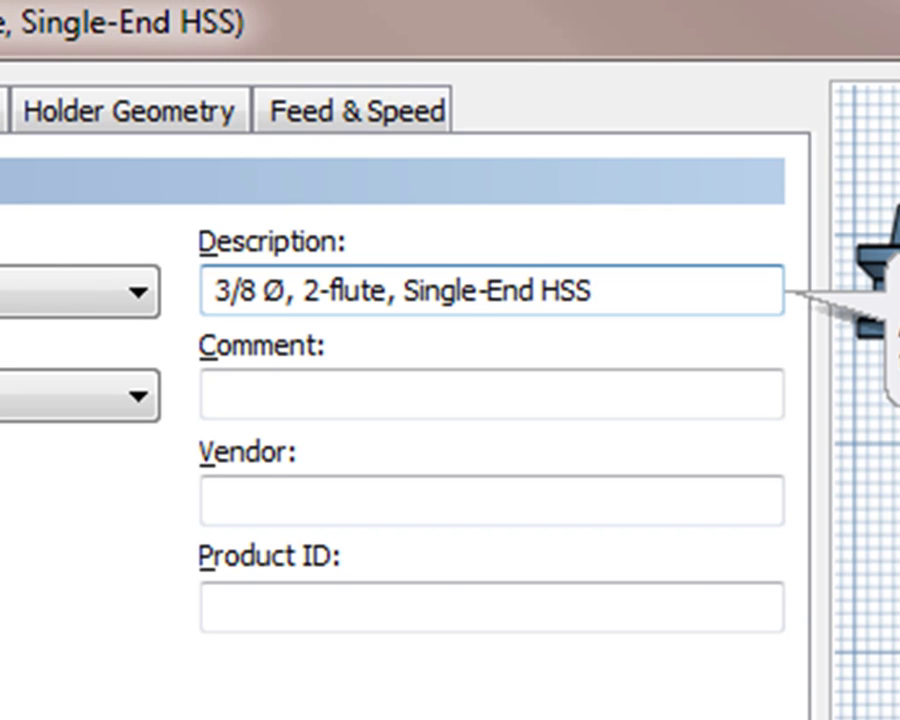
text( End Mill)
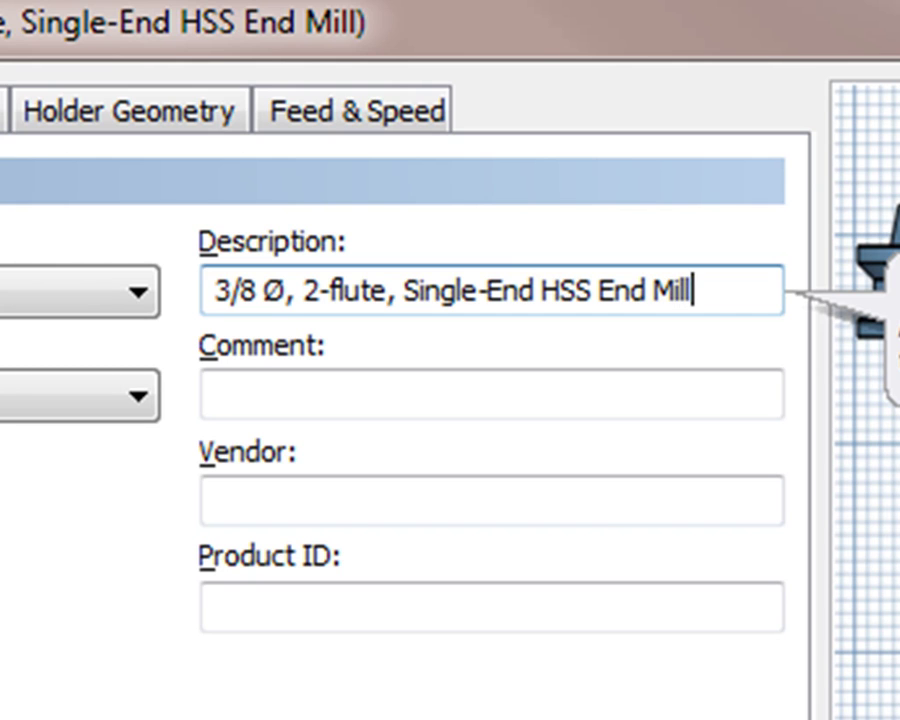
click(255, 386)
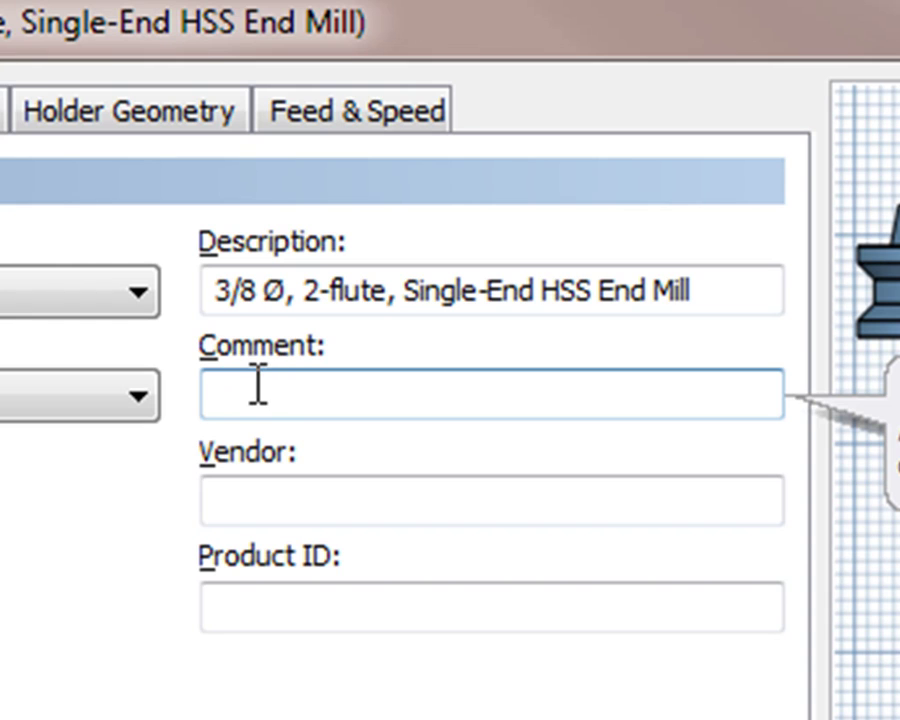
Fill in comment 'Uncoated', vendor 'McMaster-Carr' and product ID '3051A15'
text(Uncoated)
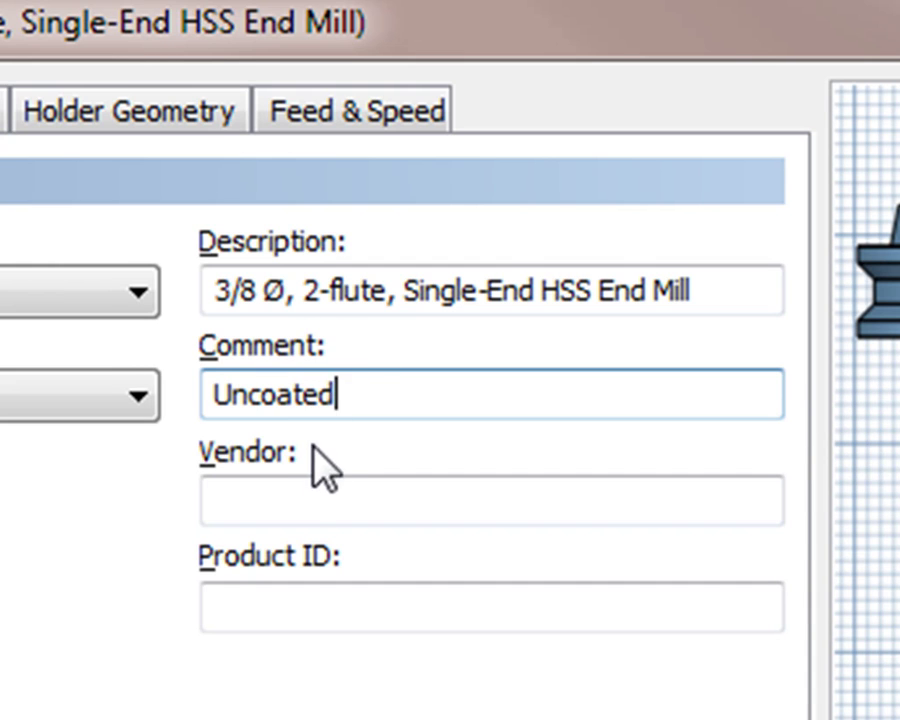
click(295, 486)
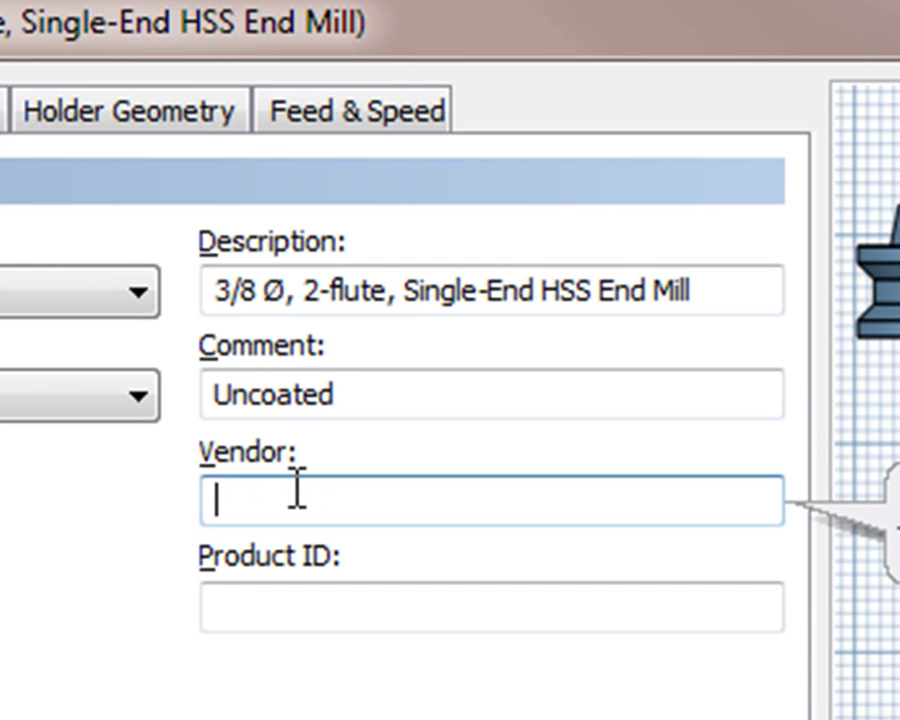
text(McMaster-Carr)
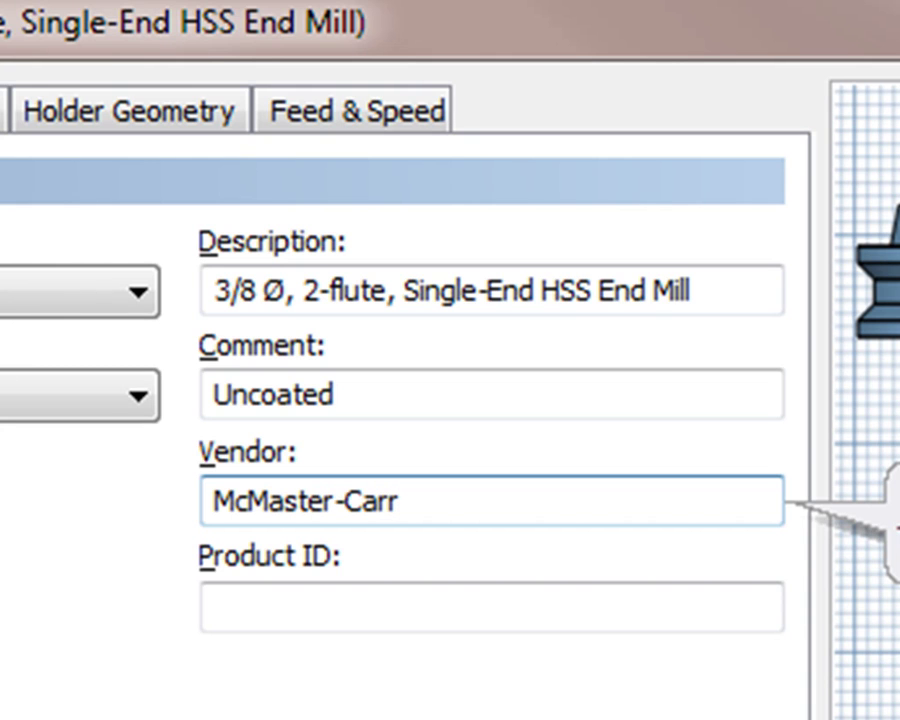
click(217, 606)
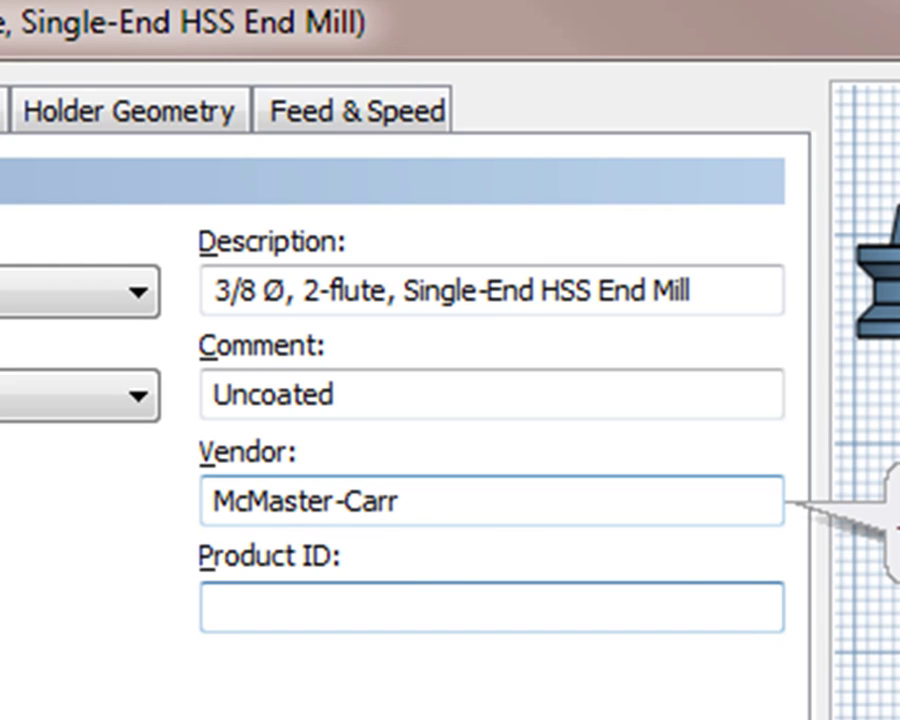
text(3051)
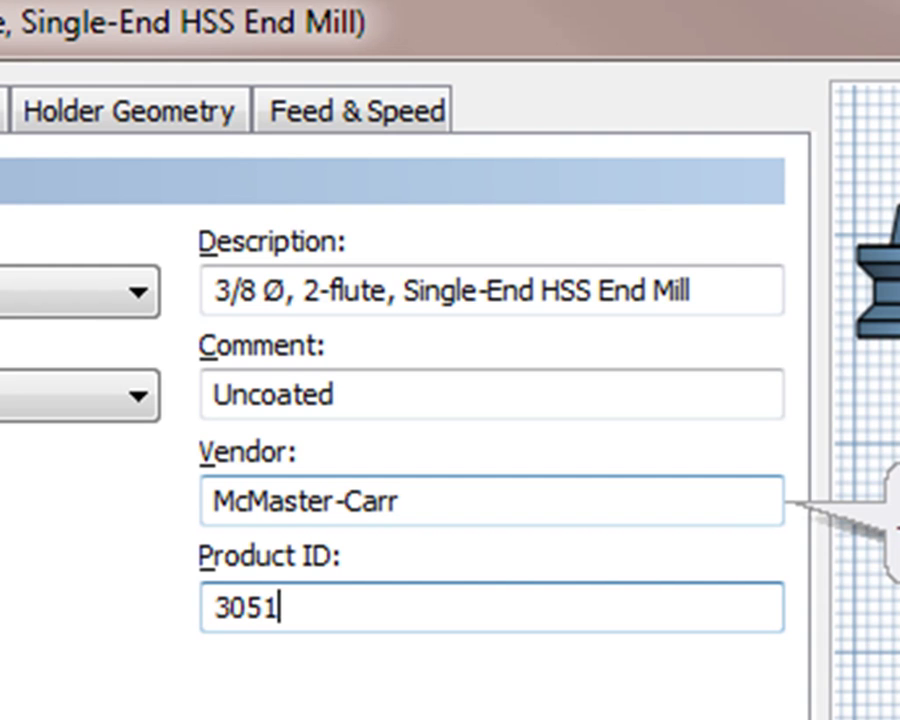
text(A15)
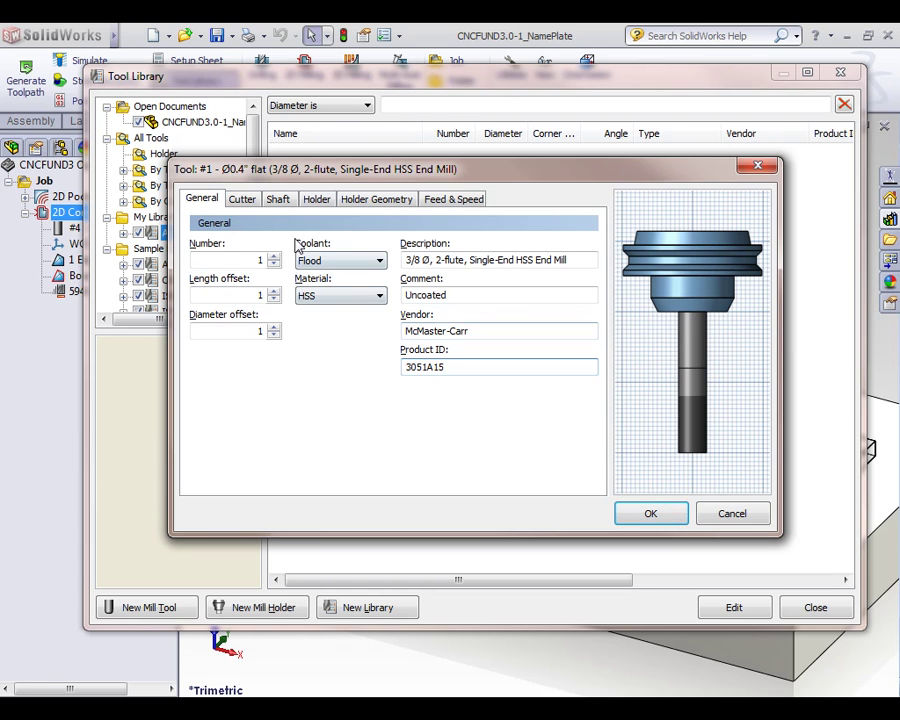
Keep the cutter type as Flat Mill and set its diameter to 3/8 inch
click(248, 203)
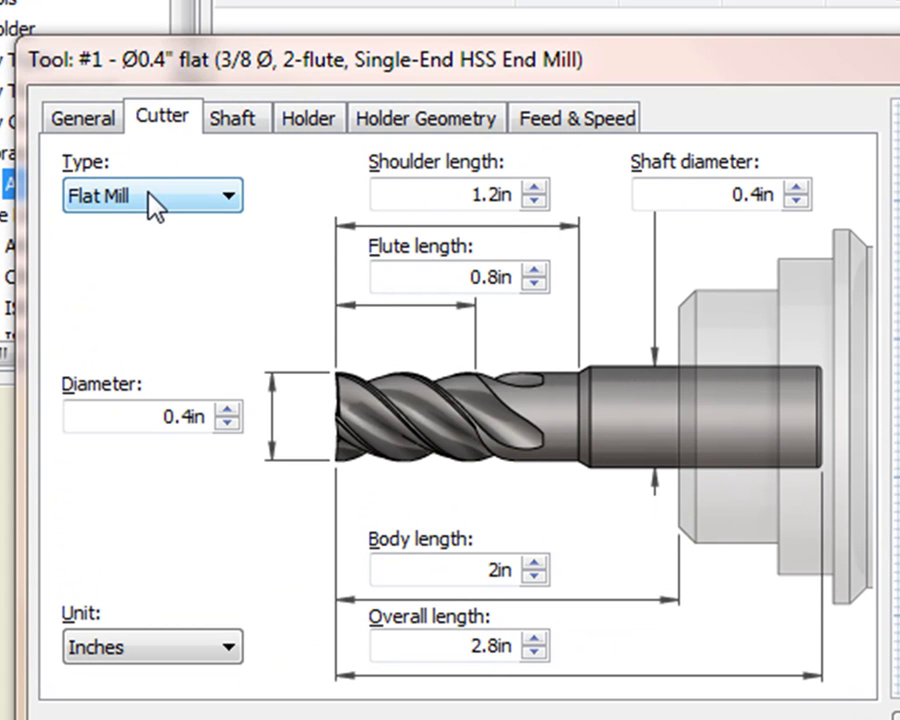
click(150, 196)
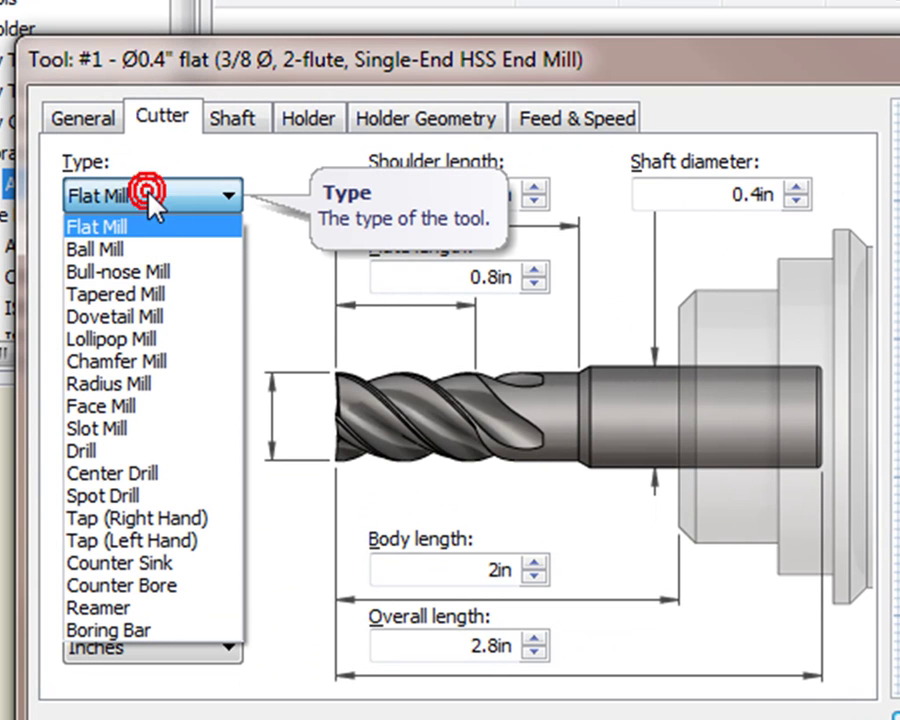
click(143, 295)
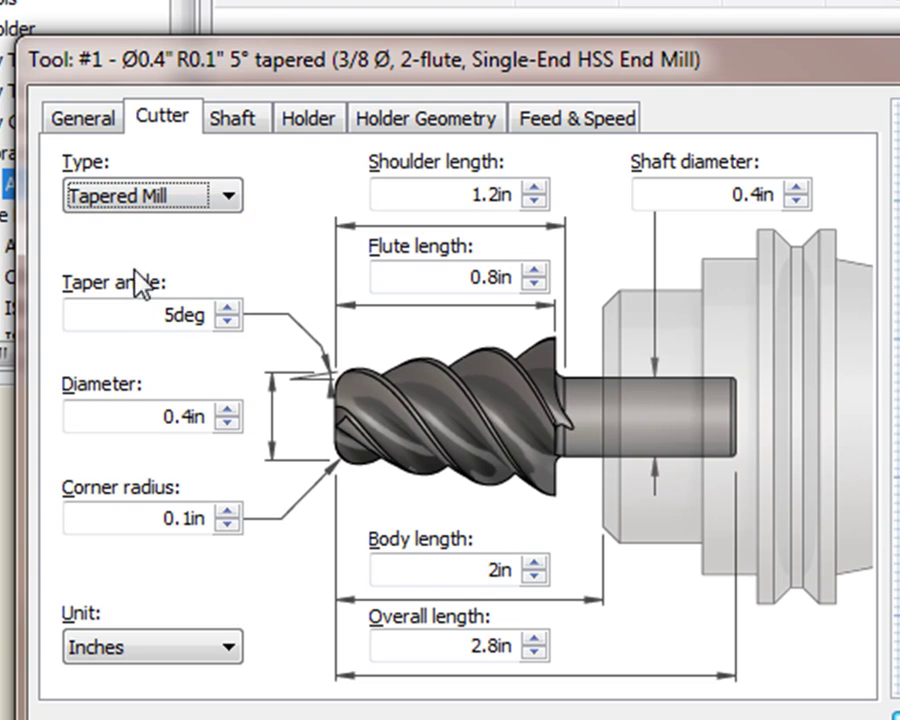
click(140, 198)
click(143, 388)
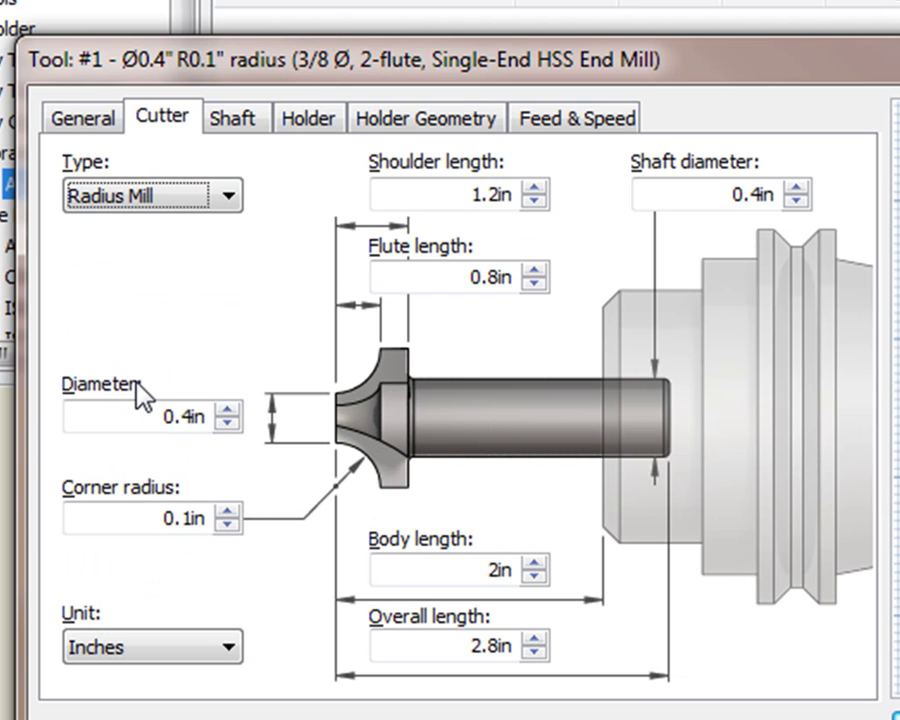
click(180, 197)
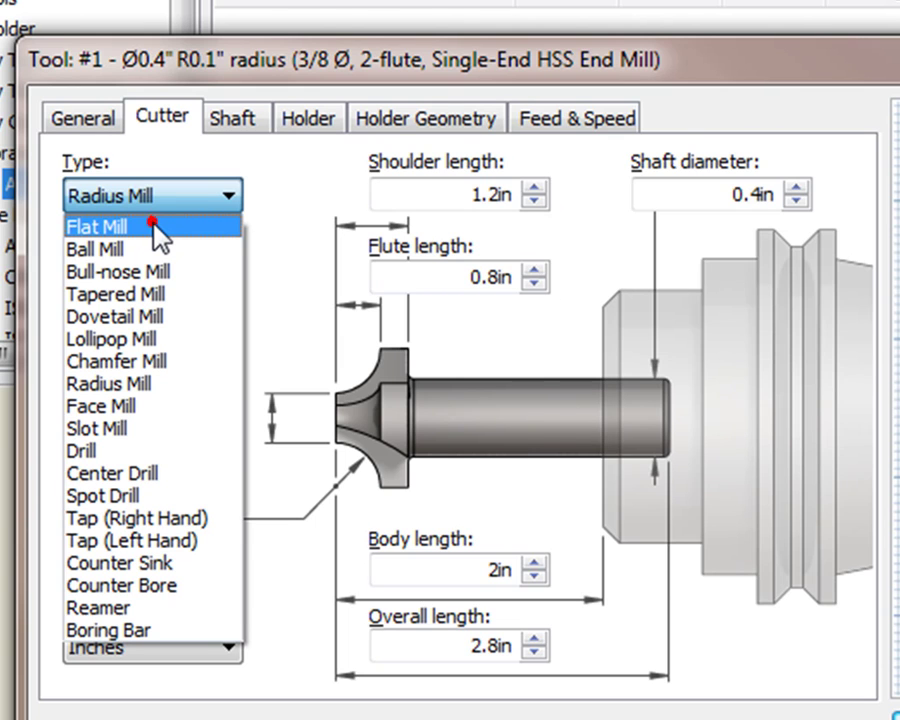
click(155, 227)
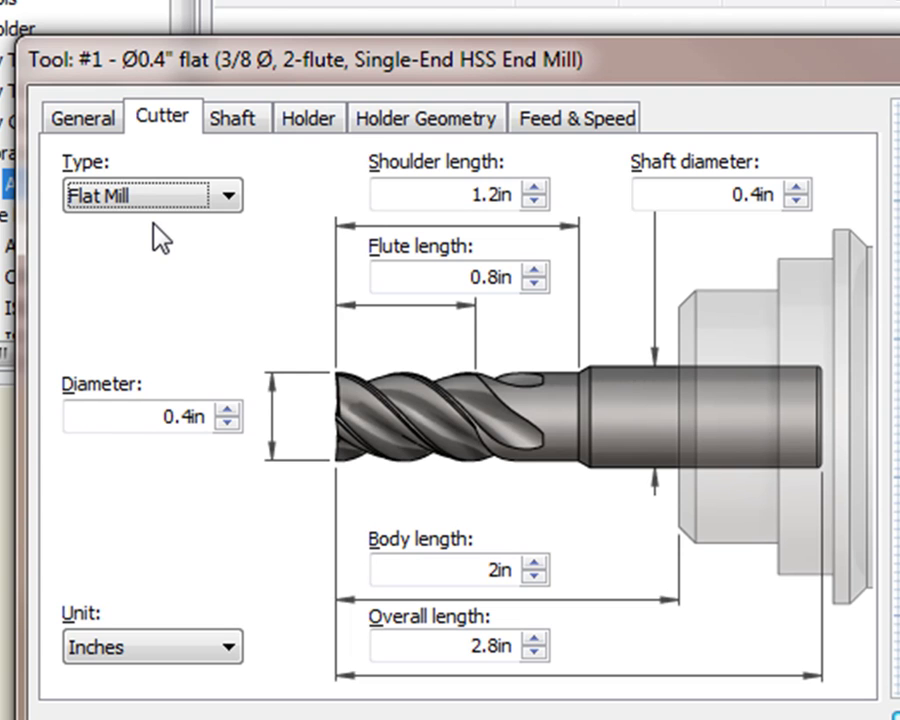
click(155, 418)
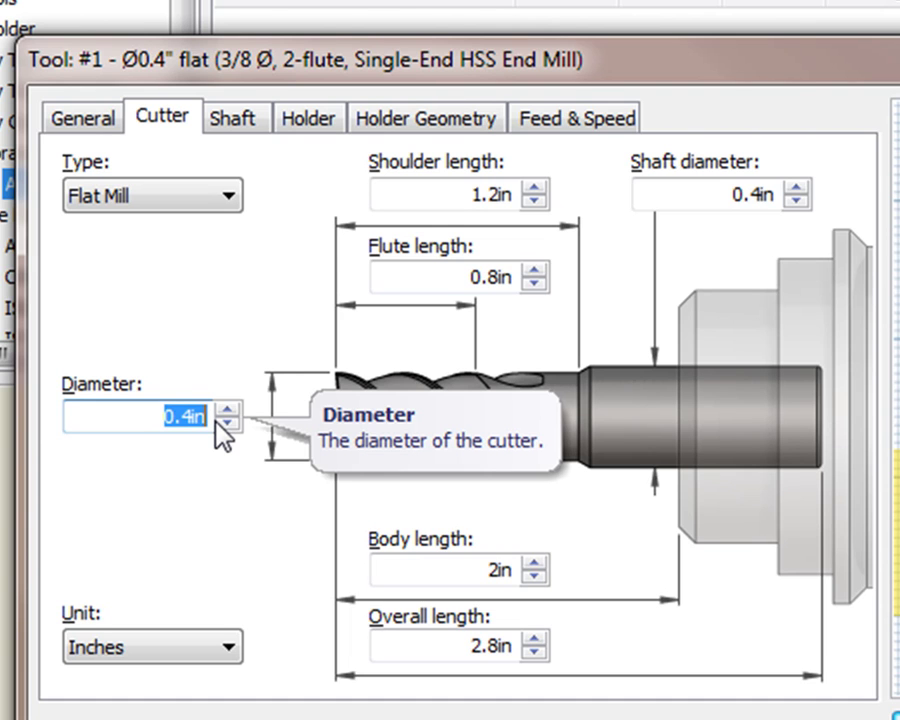
key(BackSpace)
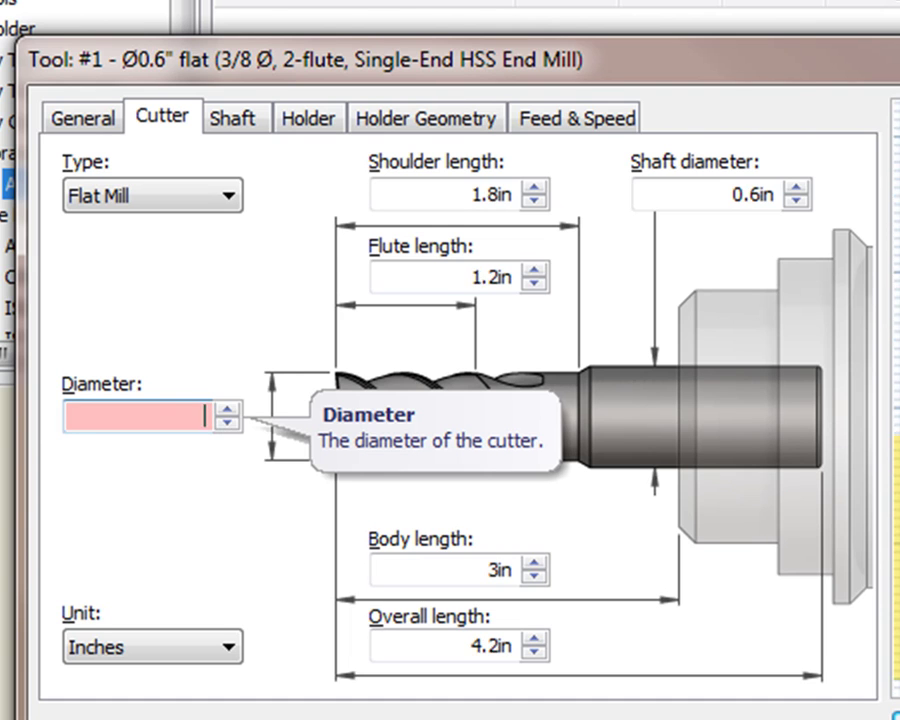
text(3/8)
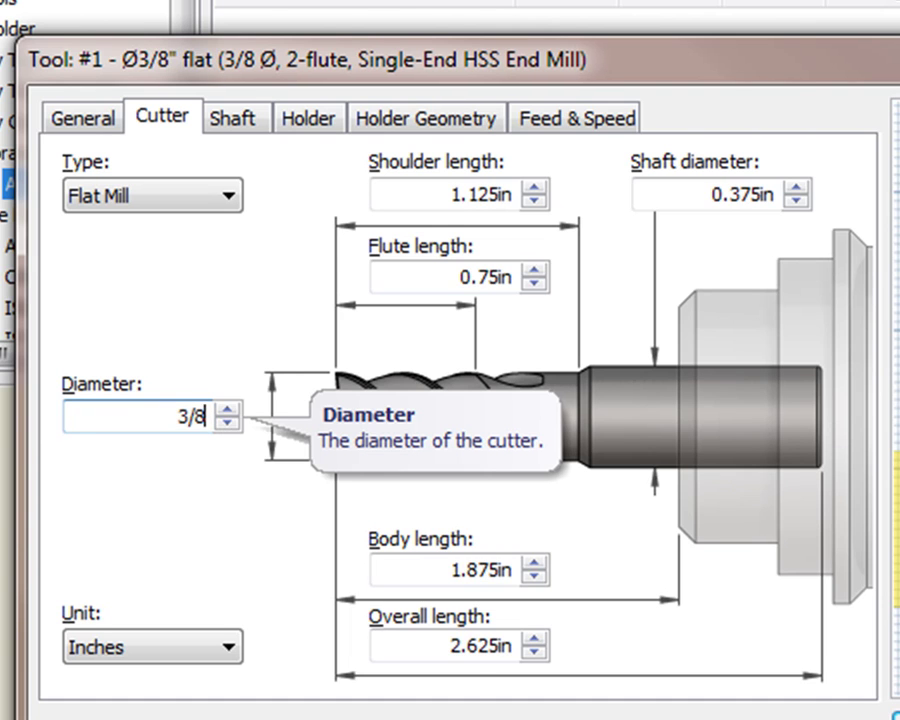
Set both flute length and shoulder length to 9/16 inch (0.5625 in)
click(468, 276)
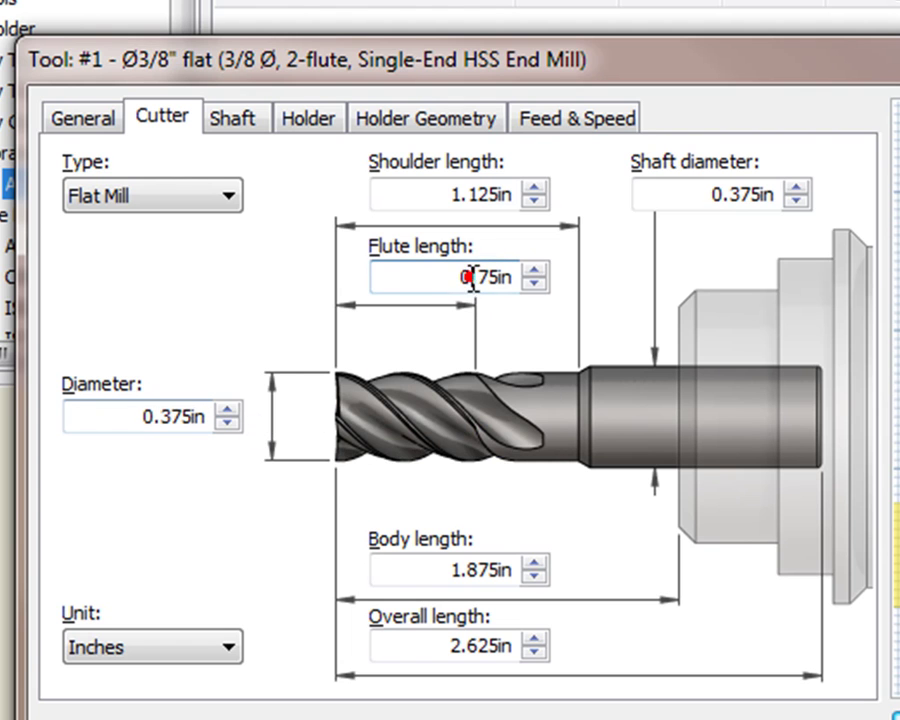
drag(454, 277, 538, 278)
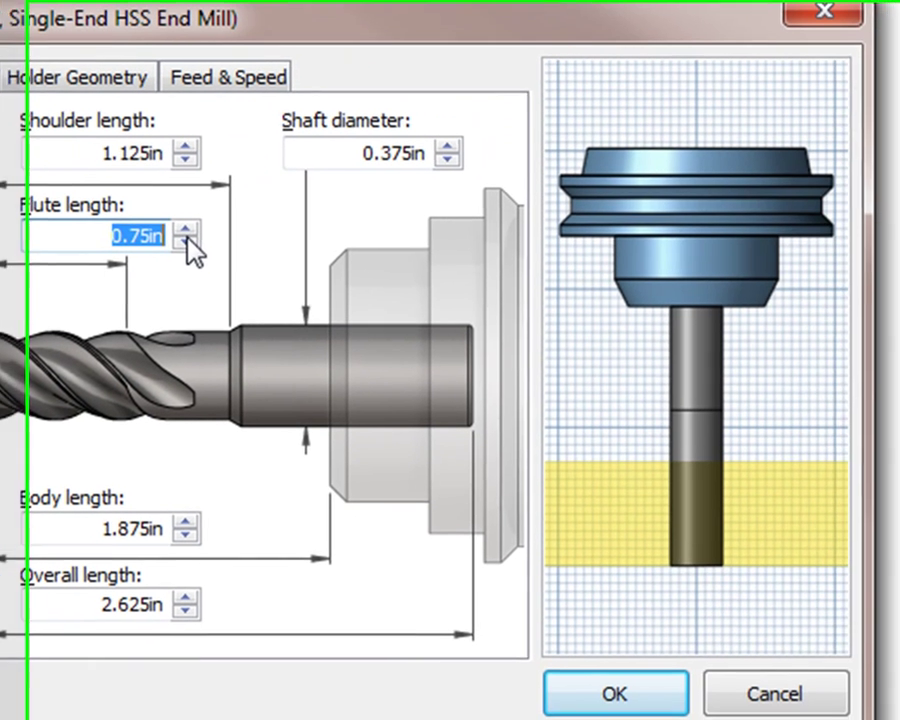
text(9/16)
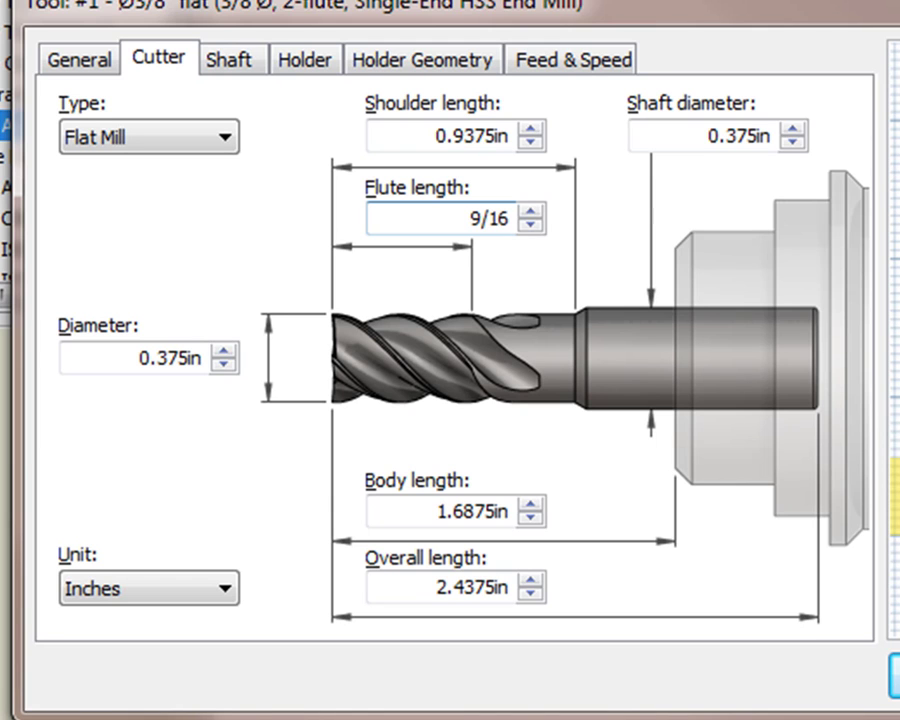
click(445, 136)
drag(432, 136, 534, 150)
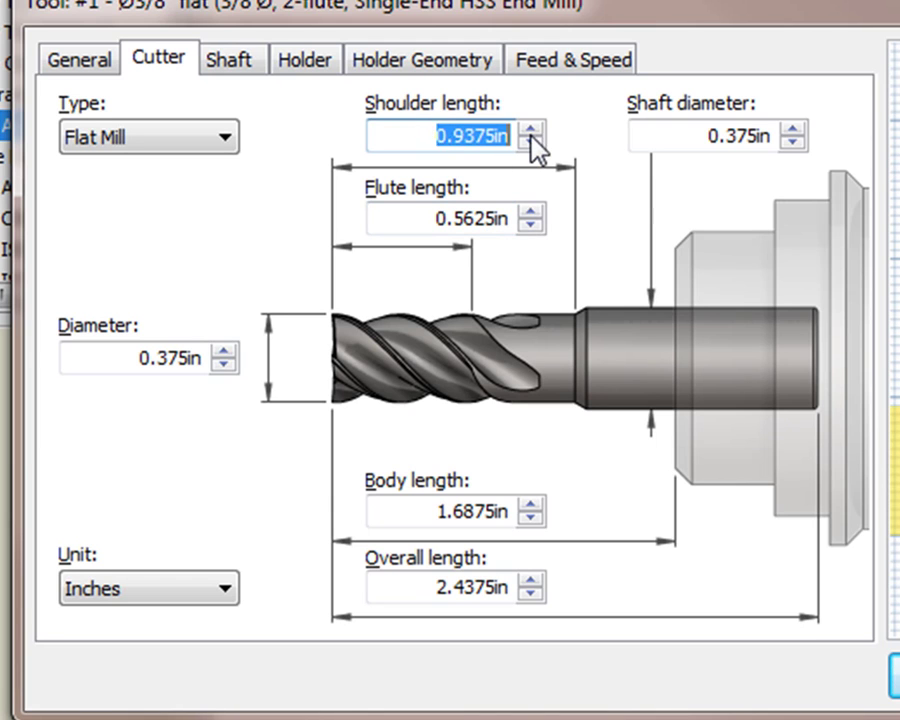
text(9/16)
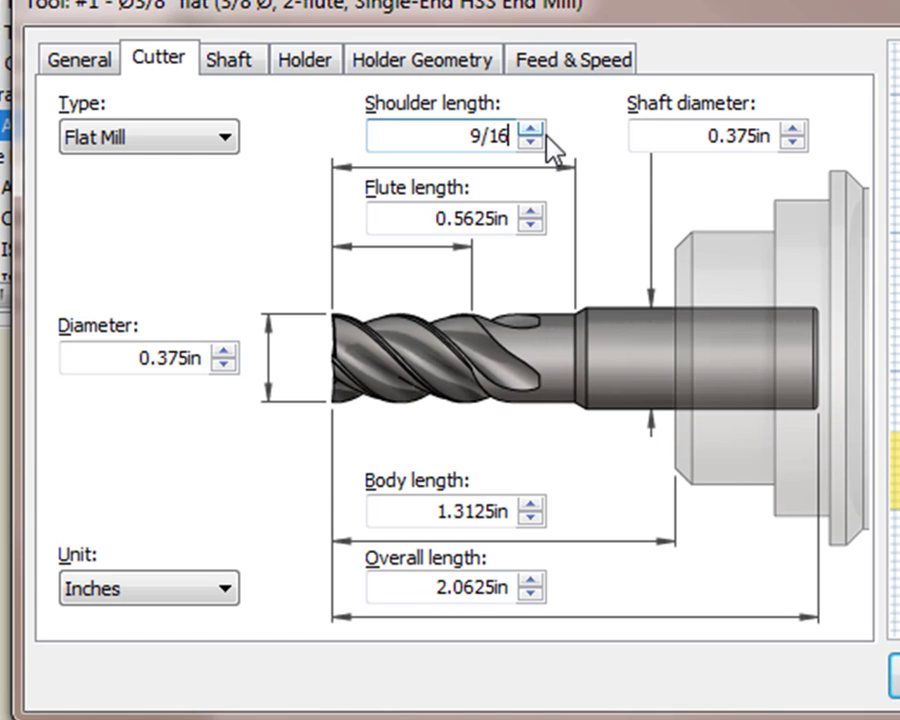
click(630, 177)
Enter body length 3/4 (0.75 in) and overall length 2+5/16 (2.3125 in)
drag(424, 509, 515, 511)
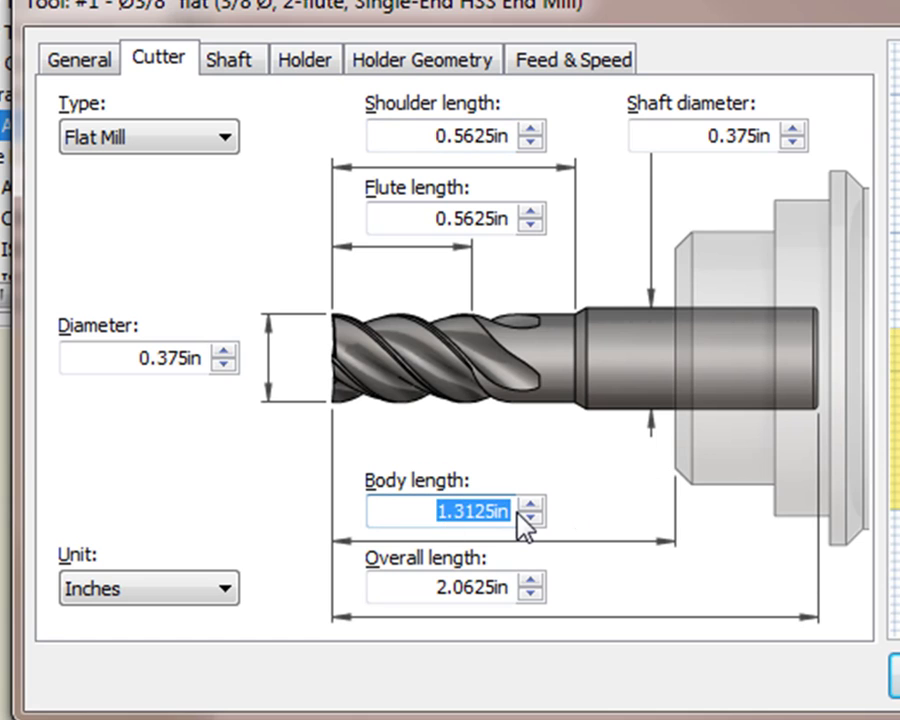
text(3/4)
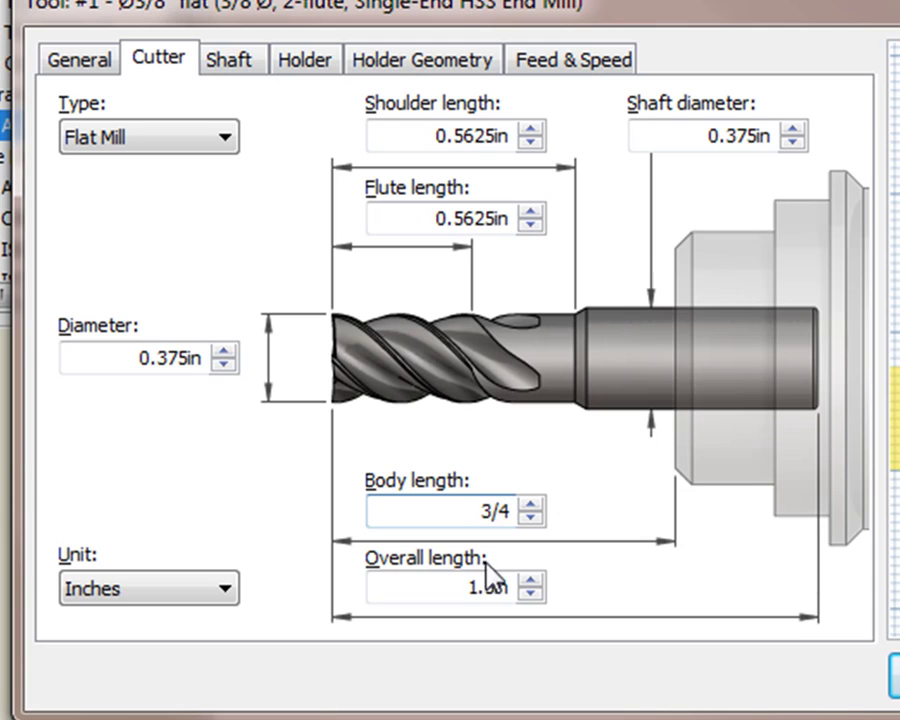
drag(468, 587, 510, 585)
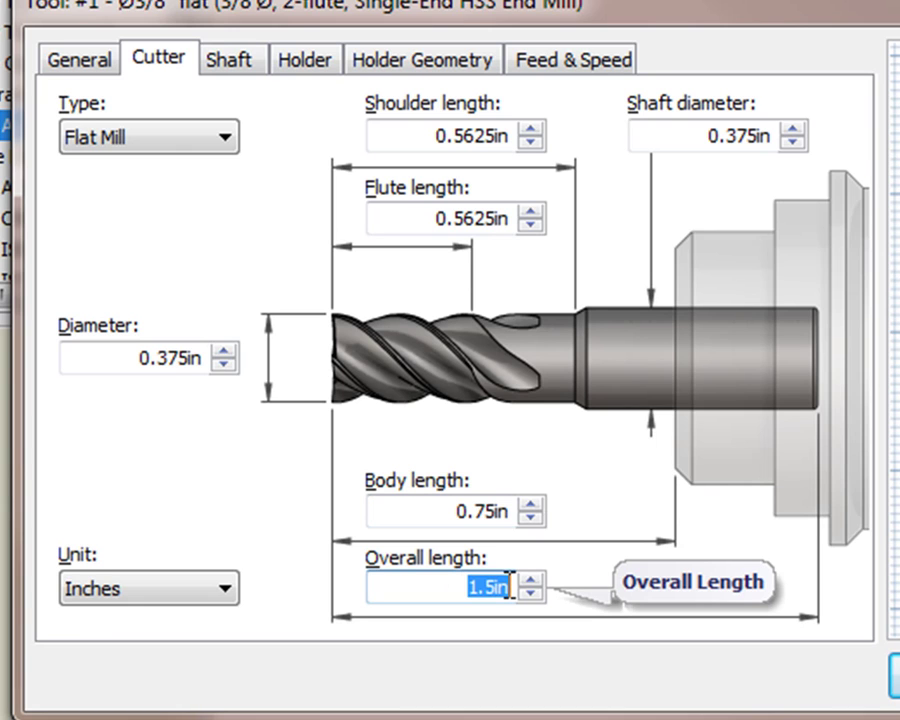
text(2+)
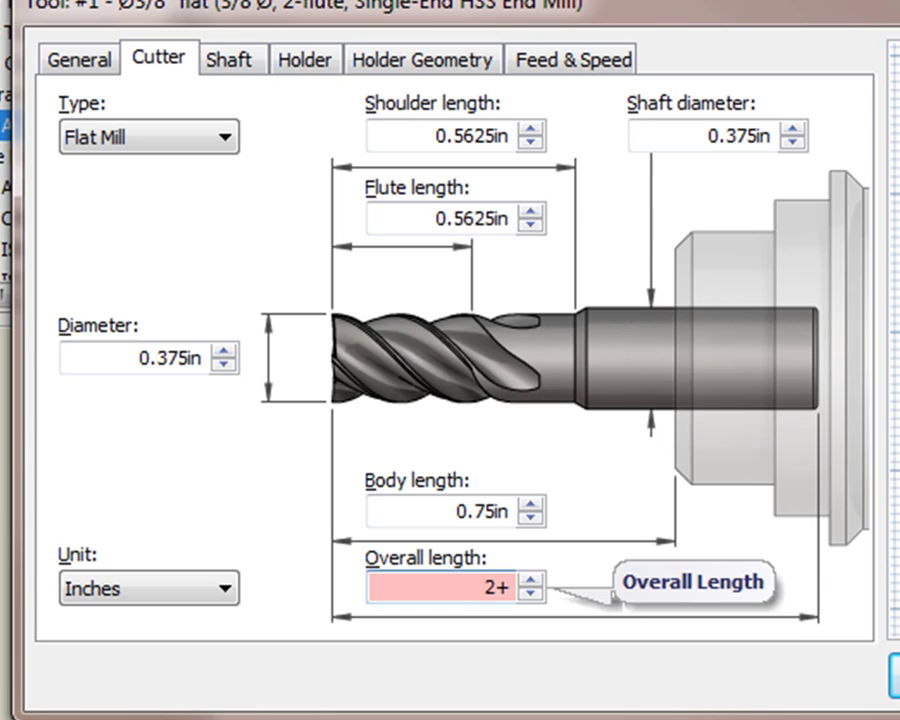
text(5/16)
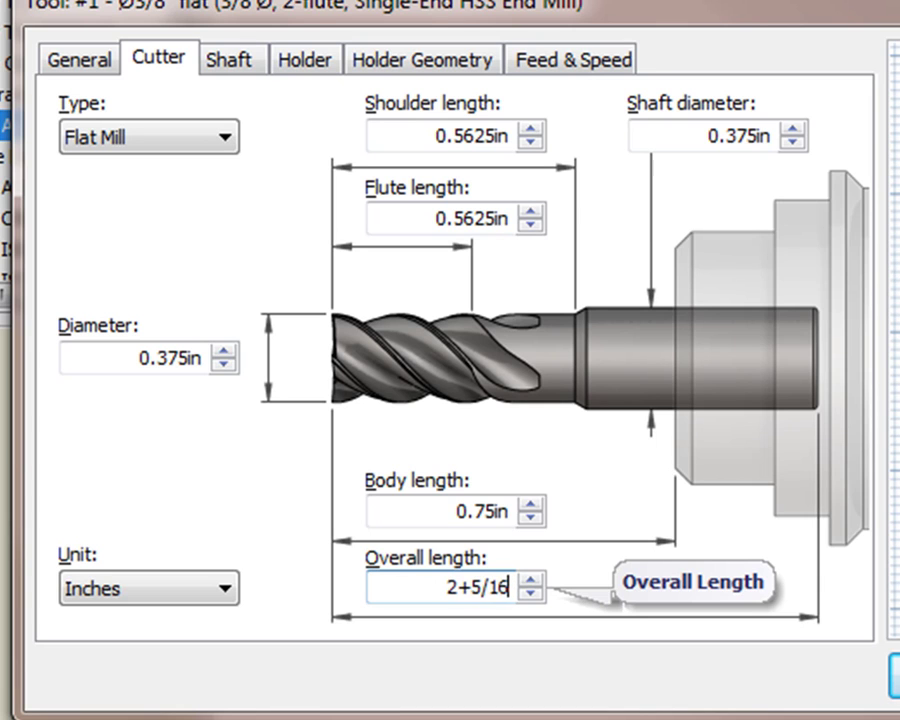
key(Return)
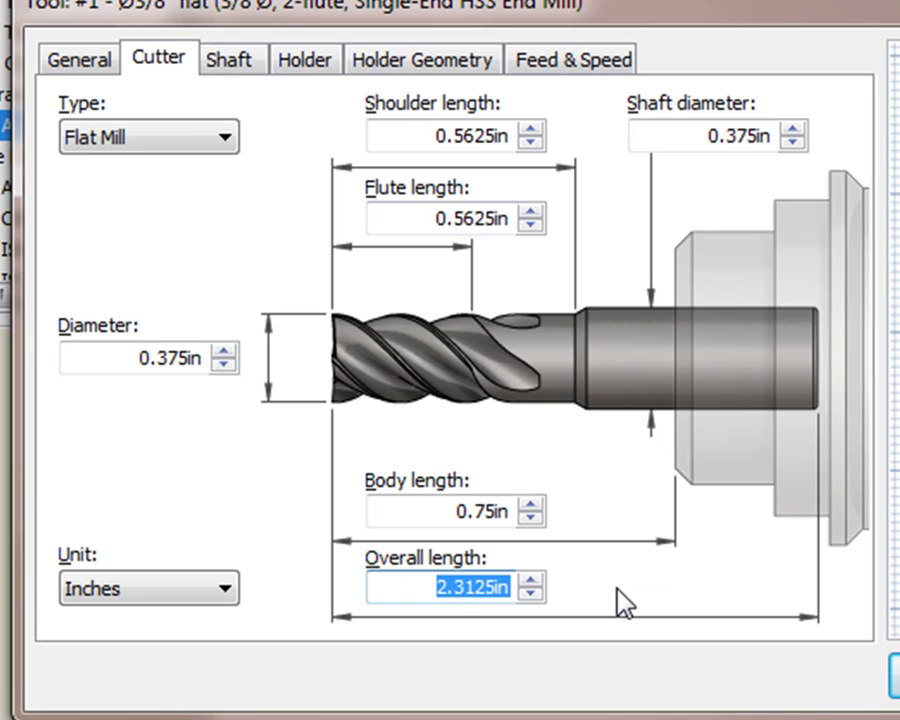
click(625, 603)
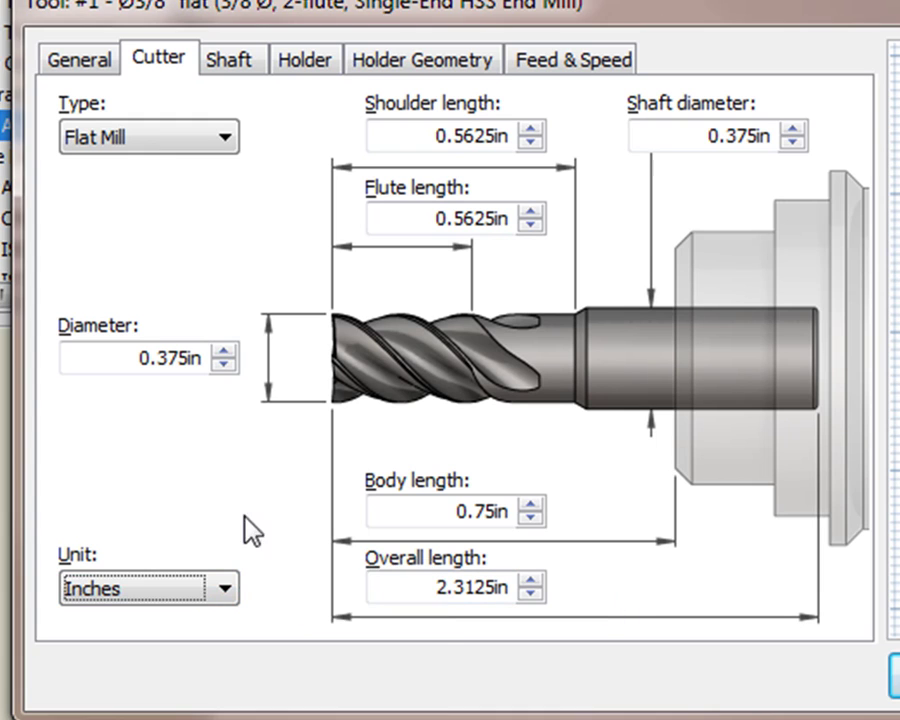
Review the Shaft, Holder and Holder Geometry settings, then show the Feed & Speed settings
click(230, 64)
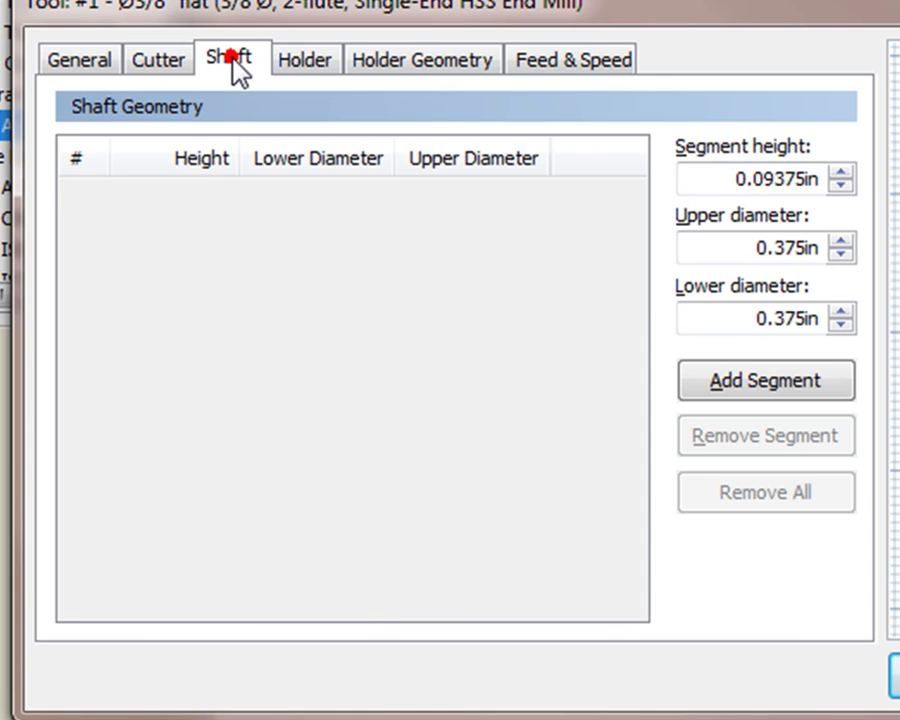
click(300, 62)
click(393, 62)
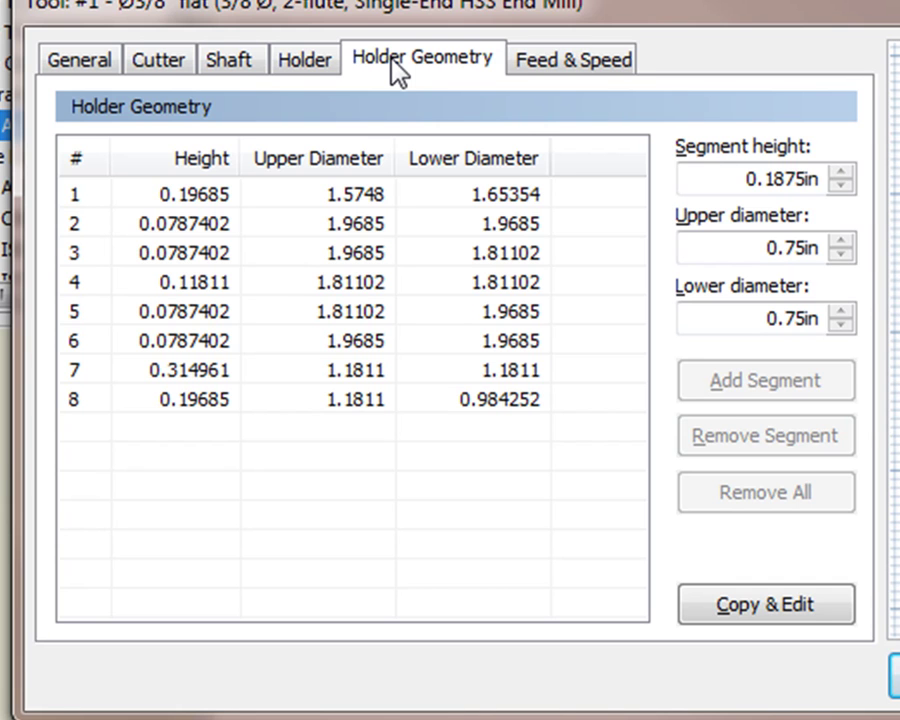
click(538, 60)
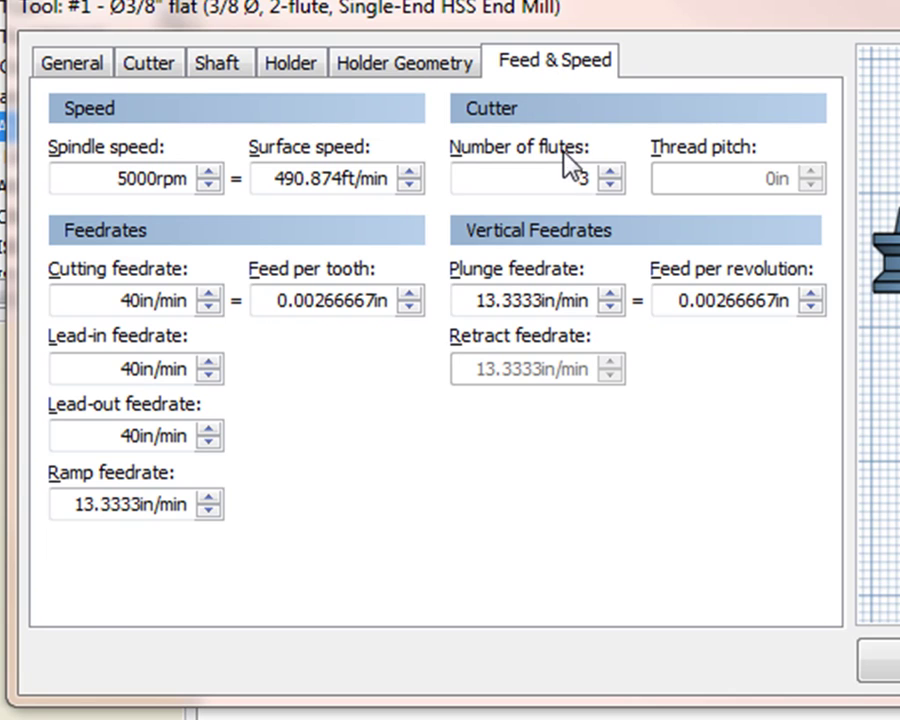
Set 2 flutes and 600 ft/min surface speed, rounding spindle speed to 6100 rpm
double_click(572, 175)
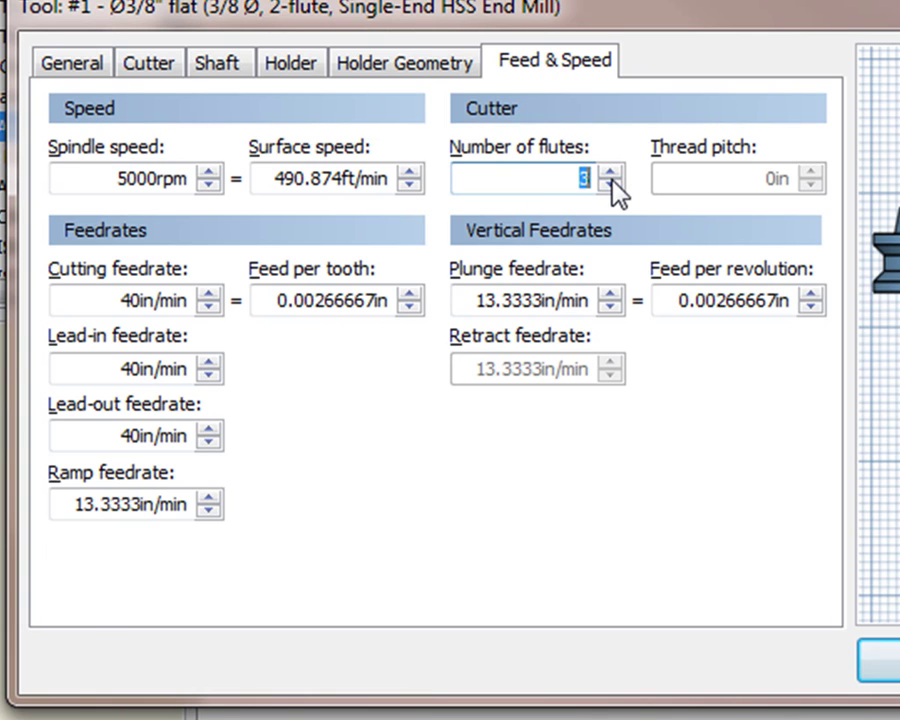
text(2)
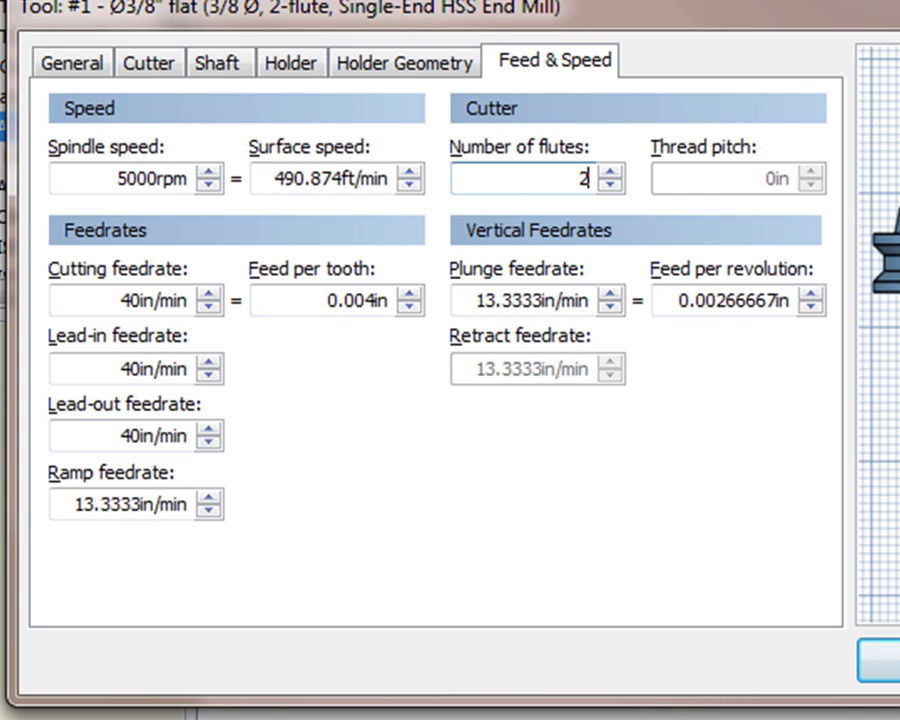
drag(266, 178, 385, 172)
text(600)
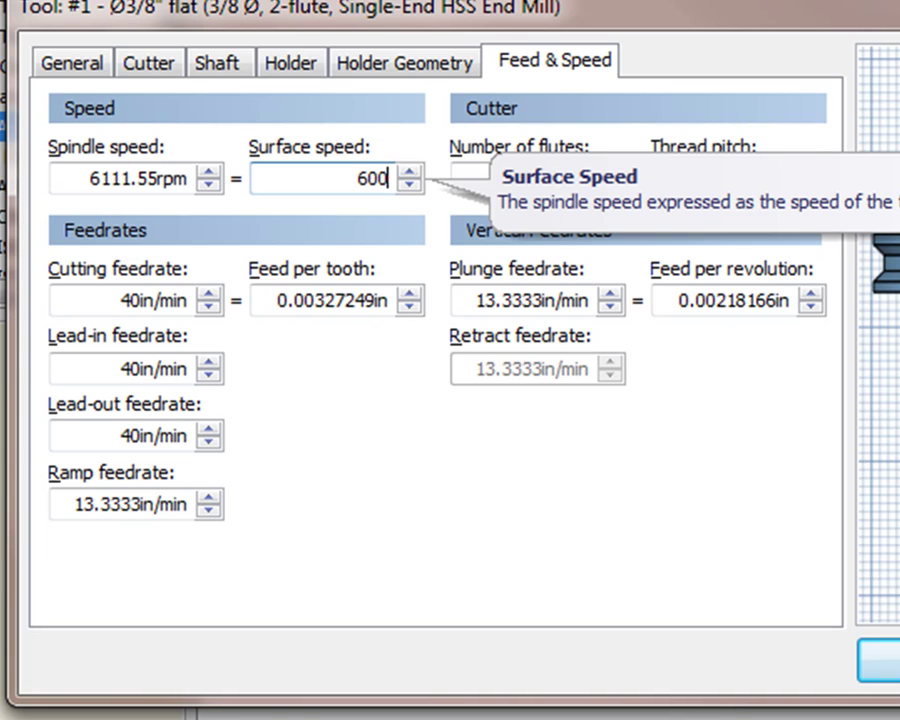
click(81, 182)
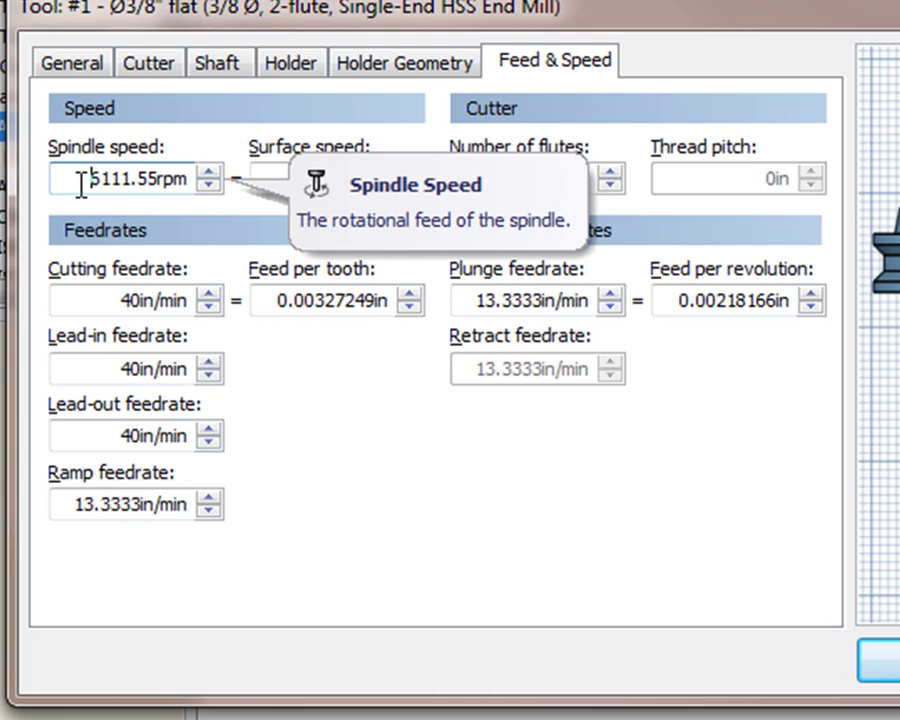
drag(80, 185, 186, 184)
text(6100)
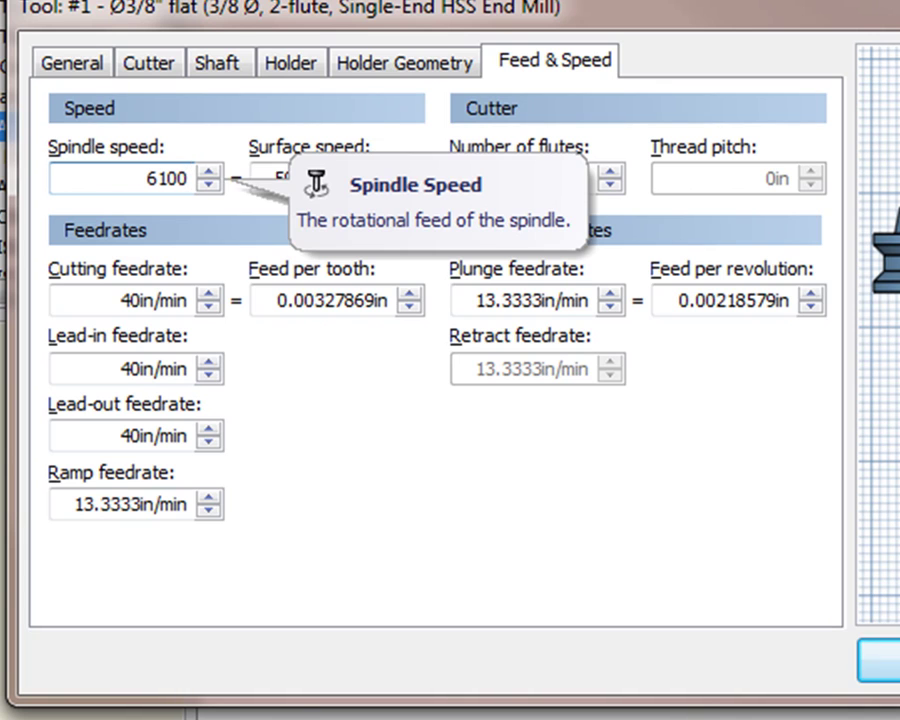
Set the feed per tooth to 0.006 inch
drag(272, 301, 406, 314)
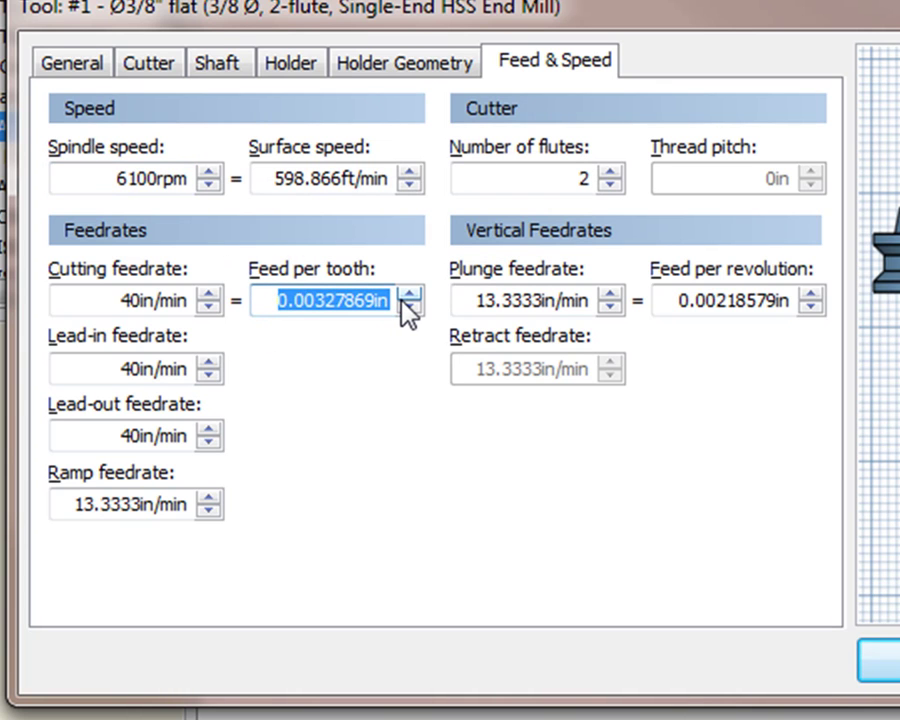
key(BackSpace)
text(.00)
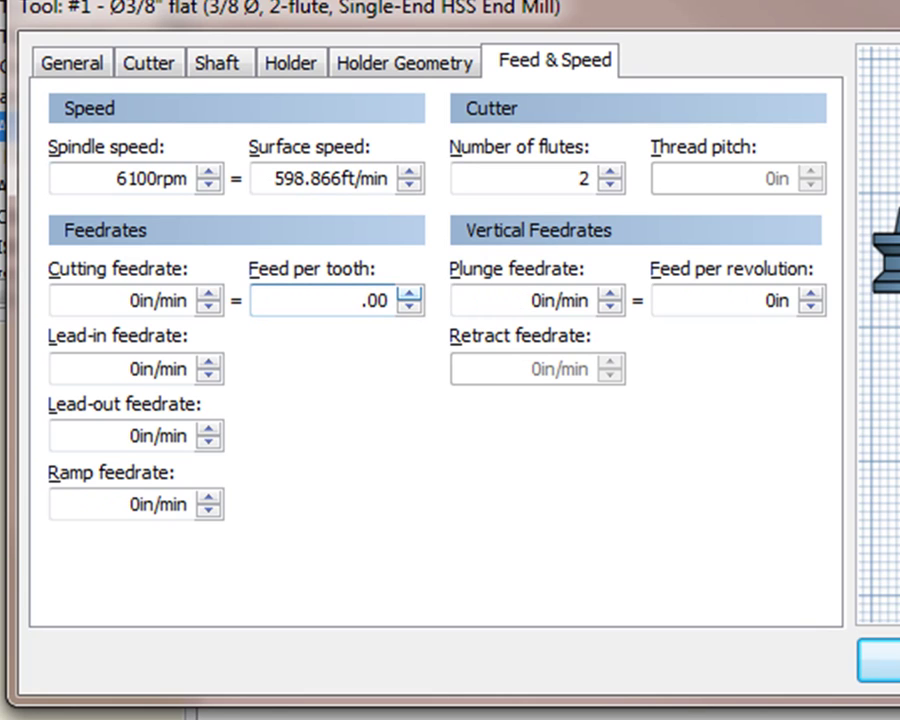
text(6)
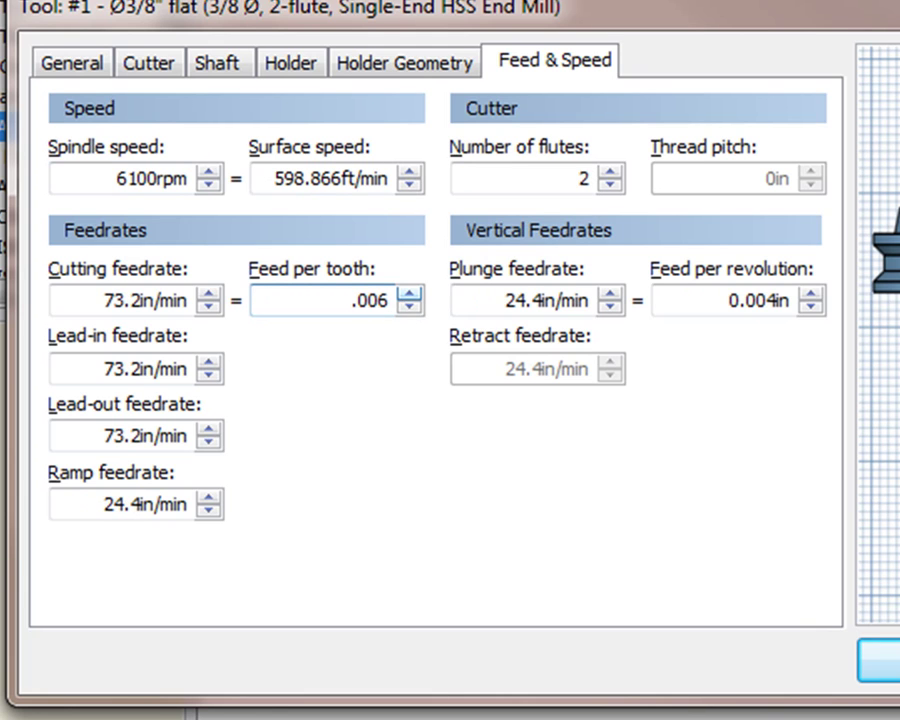
click(408, 405)
Set the cutting feedrate to 73 in/min and the plunge feedrate to 24 in/min
click(195, 299)
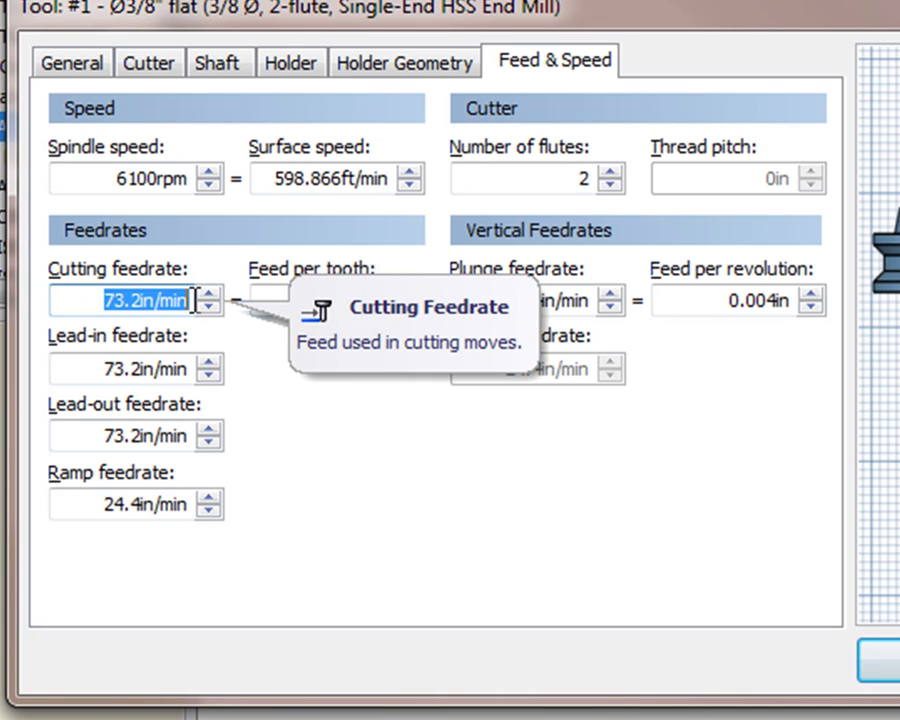
text(73)
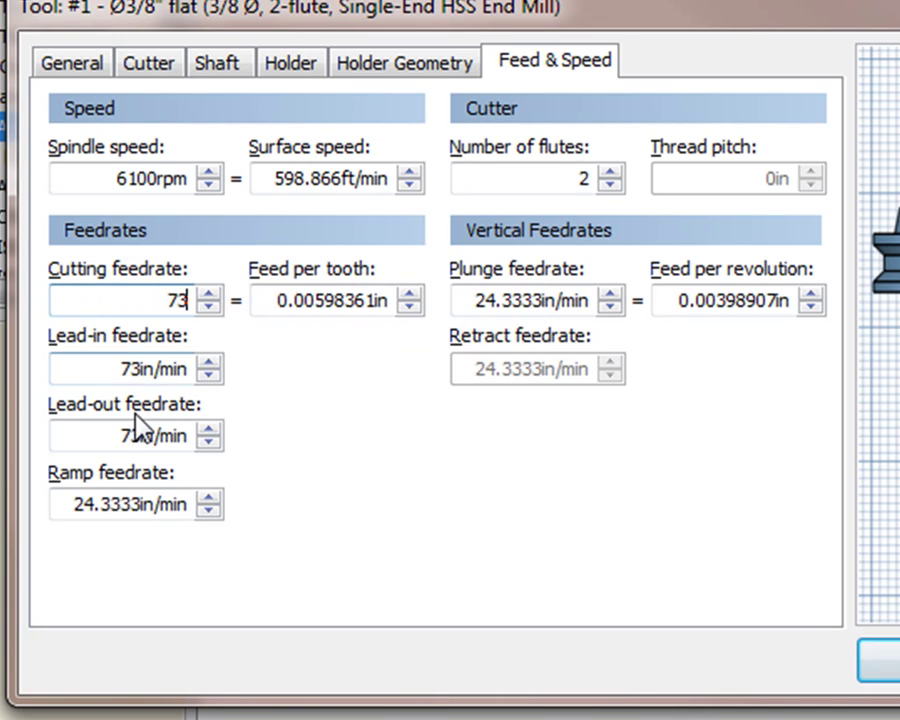
key(Tab)
drag(478, 301, 588, 303)
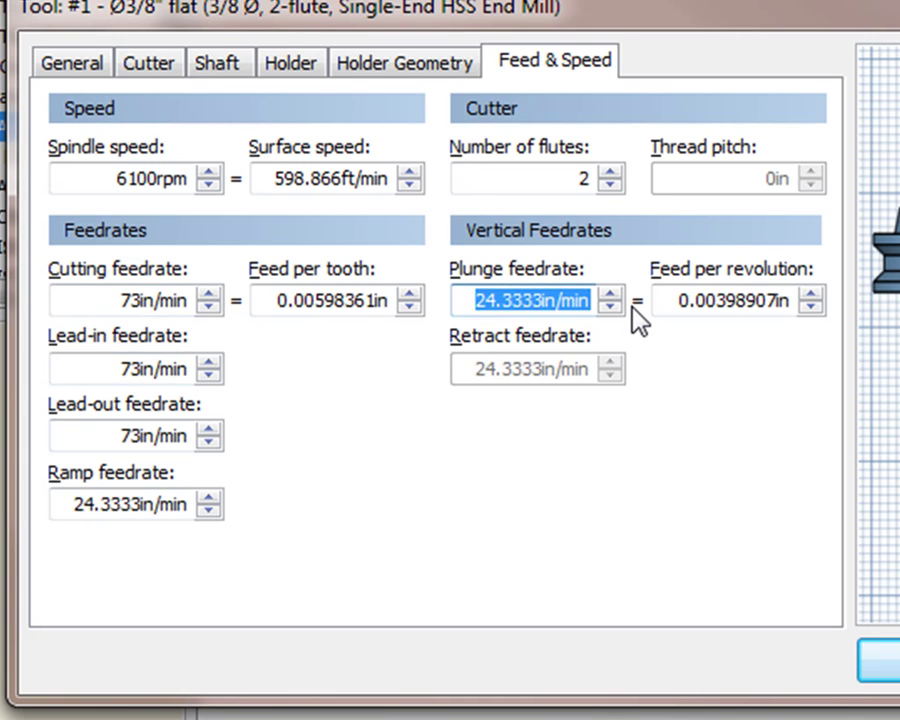
text(24)
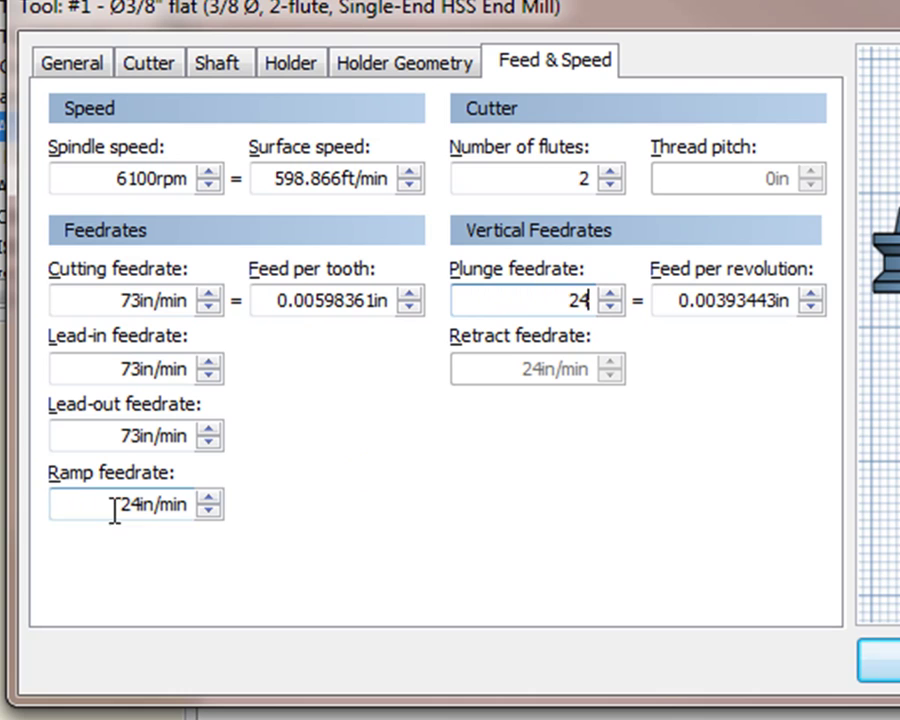
click(58, 504)
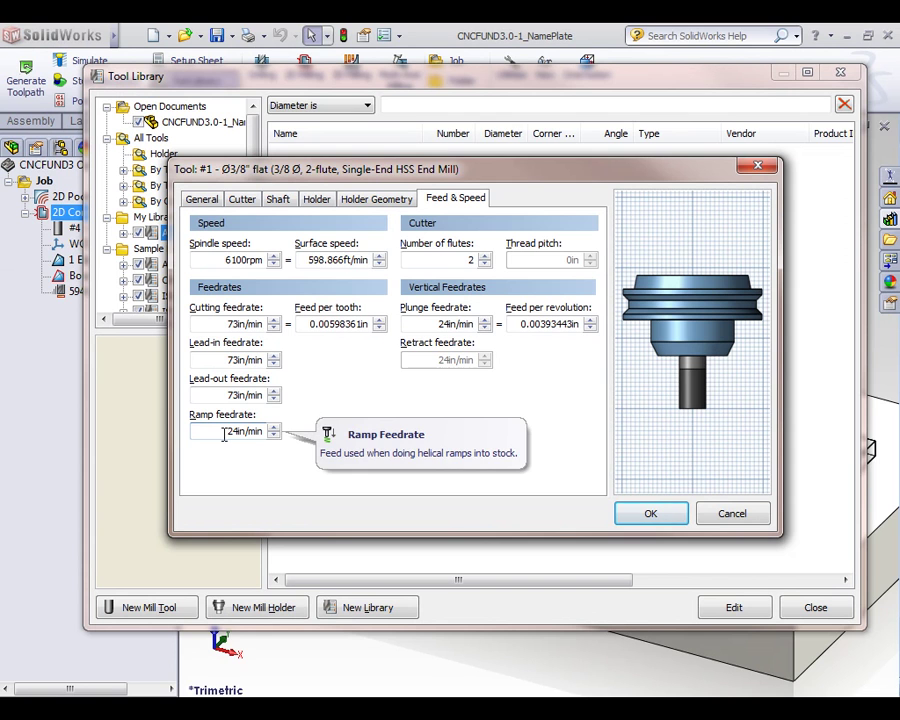
Confirm the tool dialog so #1 Ø3/8" flat is listed in ALS Tools
click(659, 527)
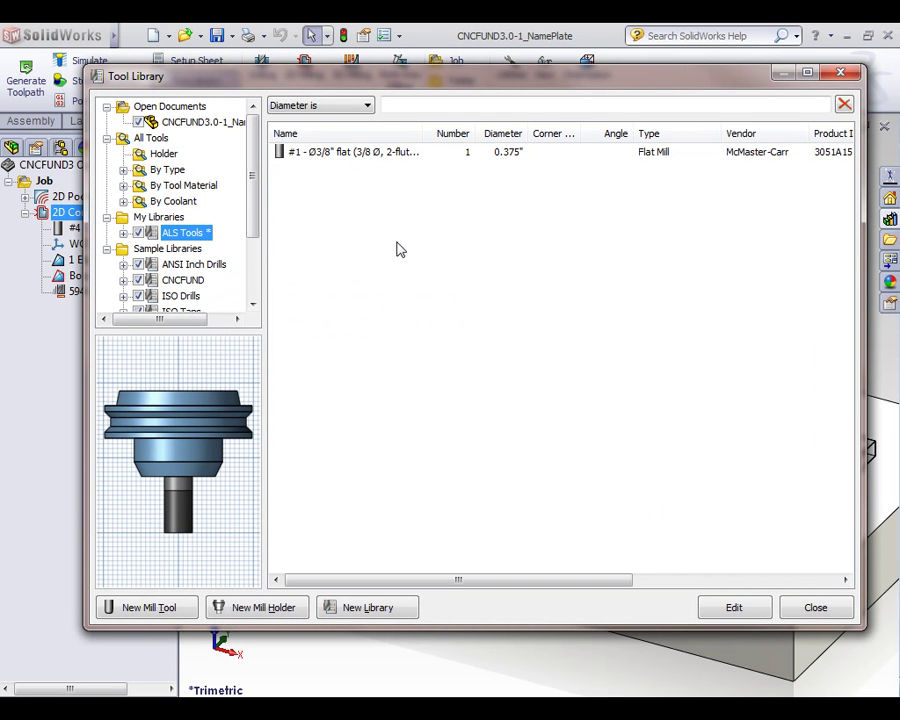